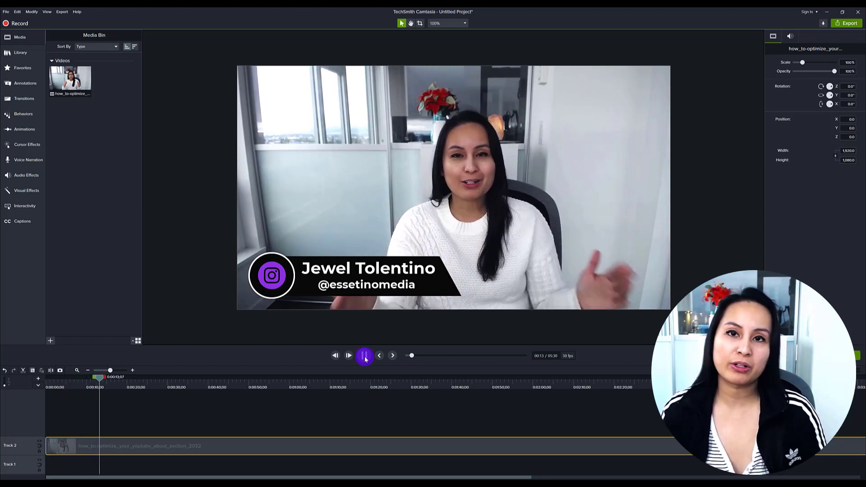
Step: Pause the video playback and open the Lower Thirds folder in the Camtasia 2021 library
click(364, 356)
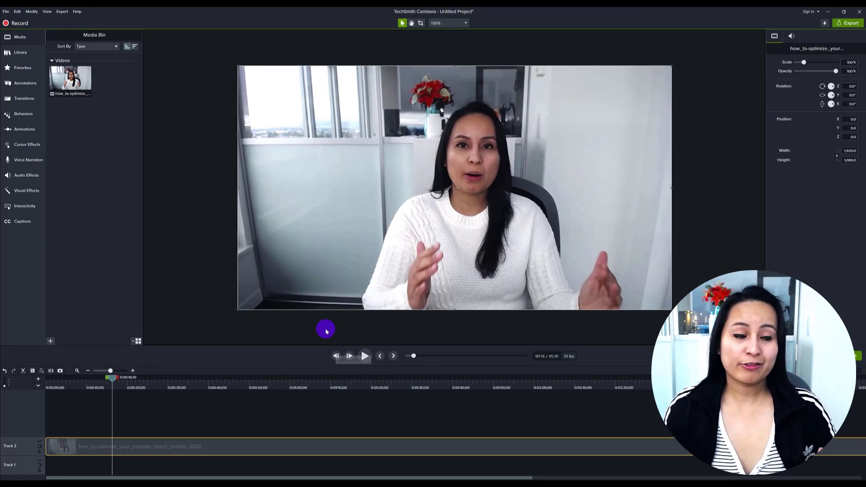
click(20, 55)
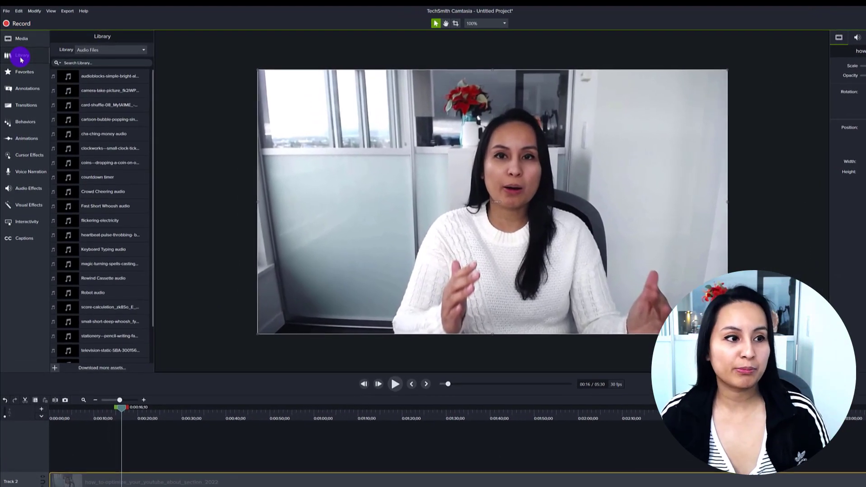
click(98, 52)
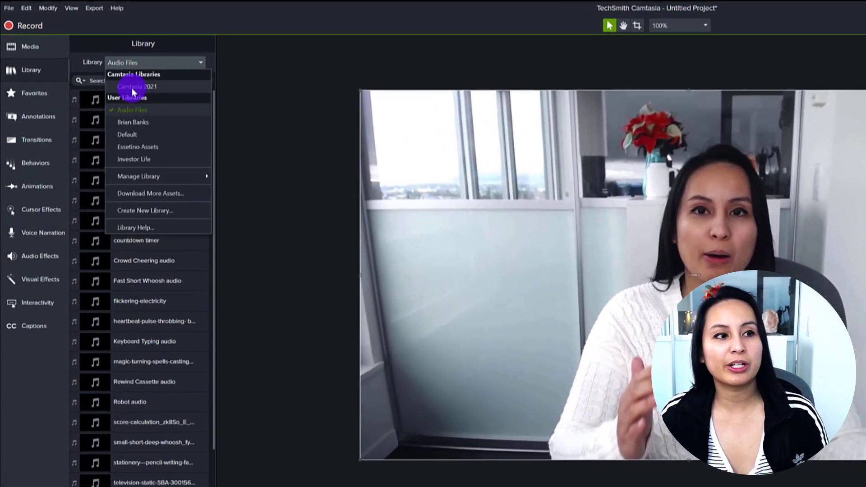
click(128, 86)
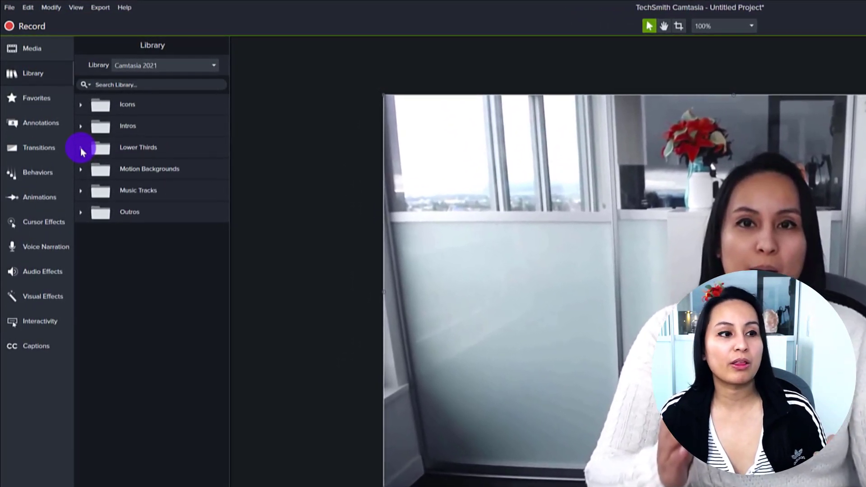
click(80, 148)
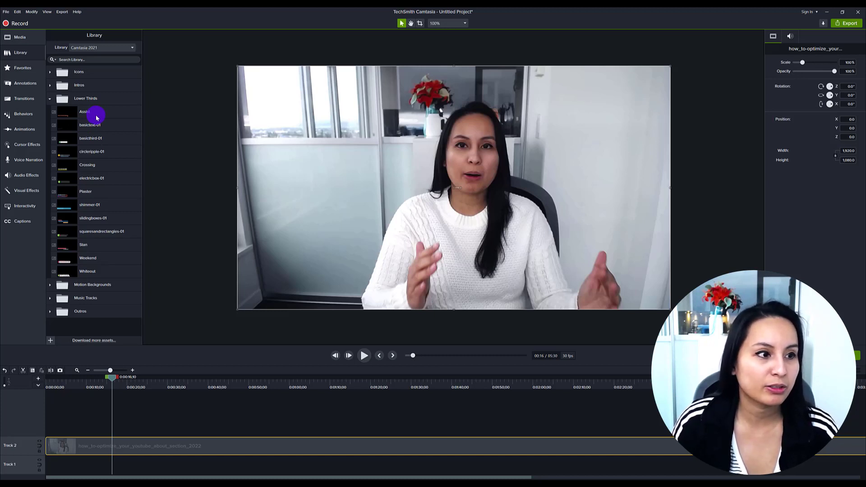
Step: Preview the Assist and Whiteout lower thirds from the library
double_click(96, 115)
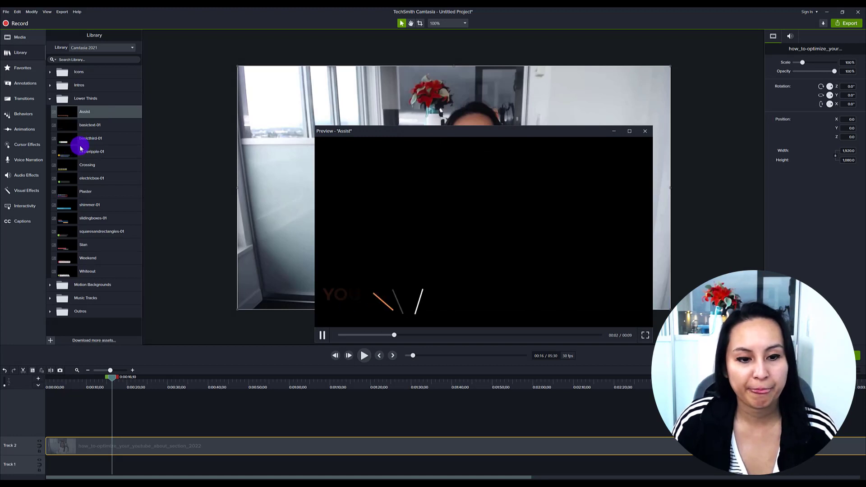
click(645, 131)
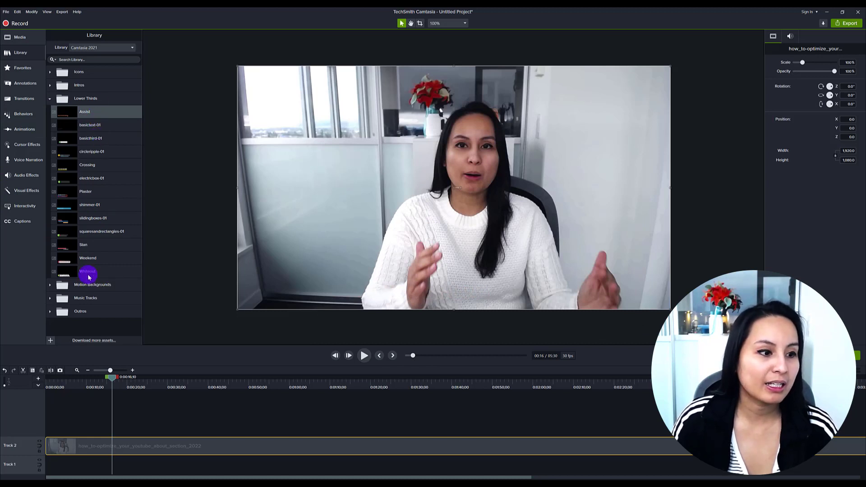
double_click(90, 277)
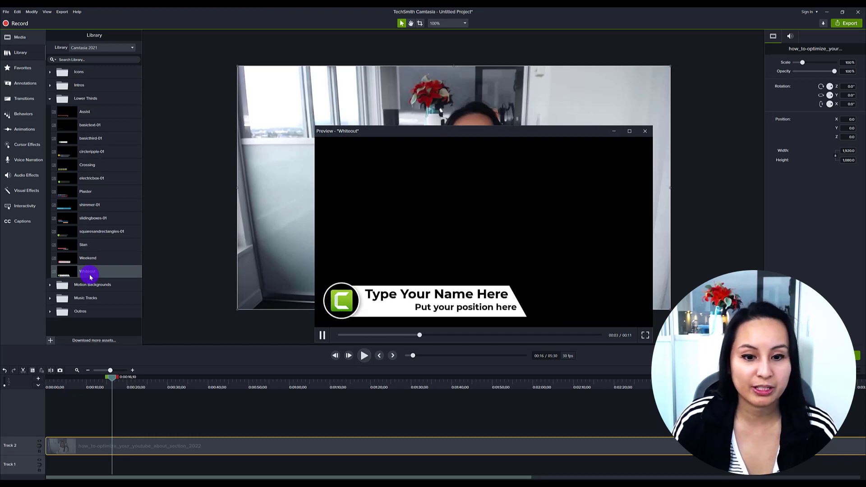
Step: Add the Whiteout lower third on Track 3 above the video and shift it to start at about 0:16
click(86, 272)
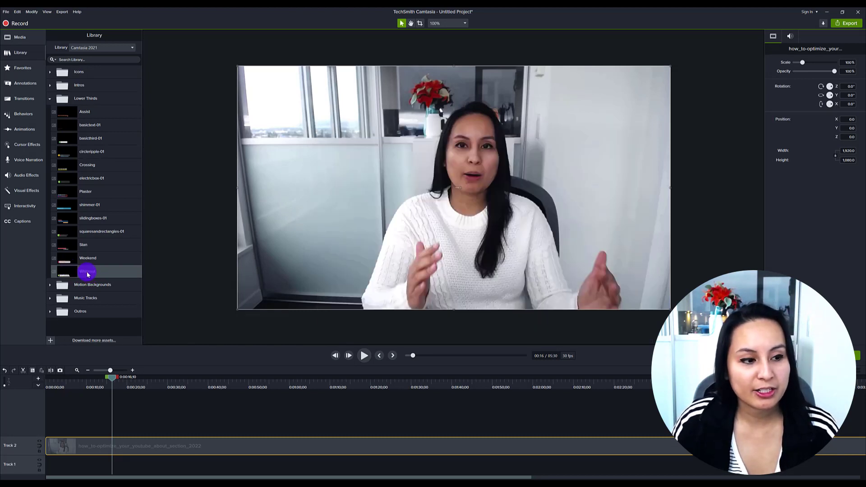
drag(88, 274, 202, 427)
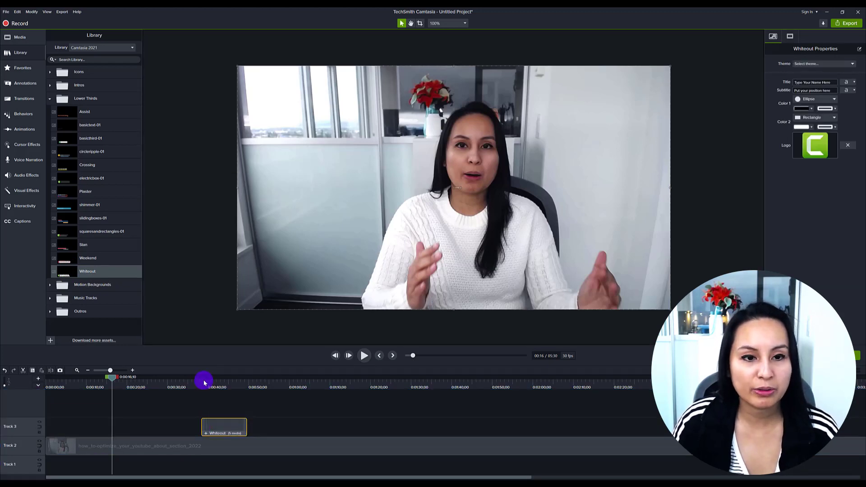
drag(204, 380, 216, 380)
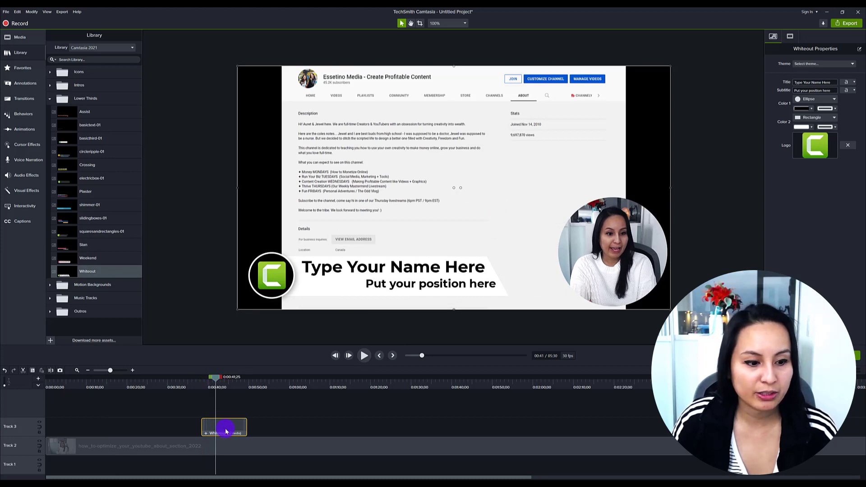
drag(227, 432, 167, 432)
click(151, 386)
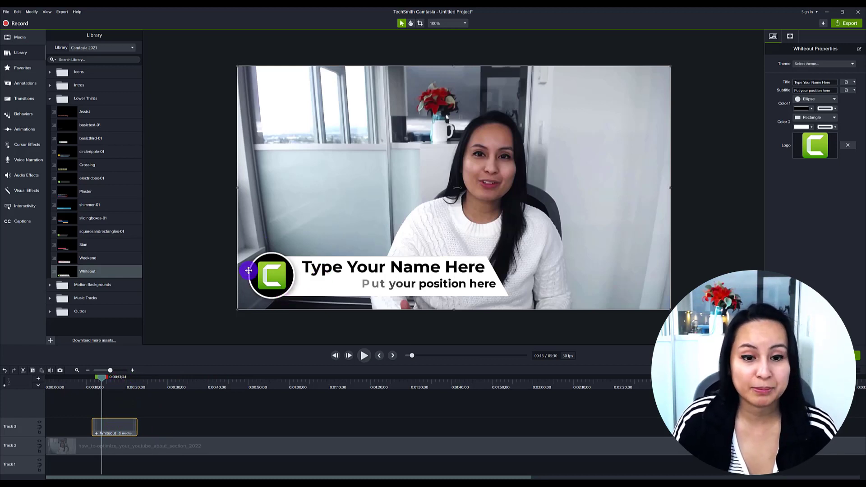
drag(109, 425, 130, 427)
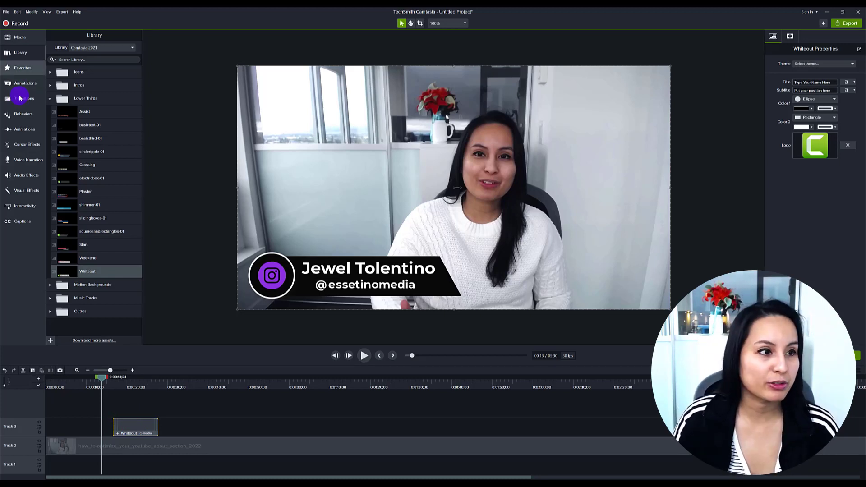
Step: Add the presenter's ready-made Instagram lower third from the Essetino Assets library to Track 3, after the Whiteout clip
click(101, 47)
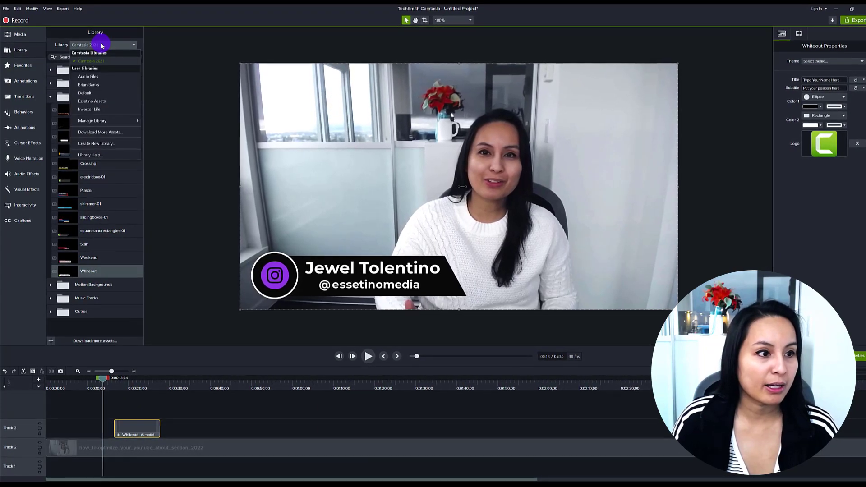
click(97, 100)
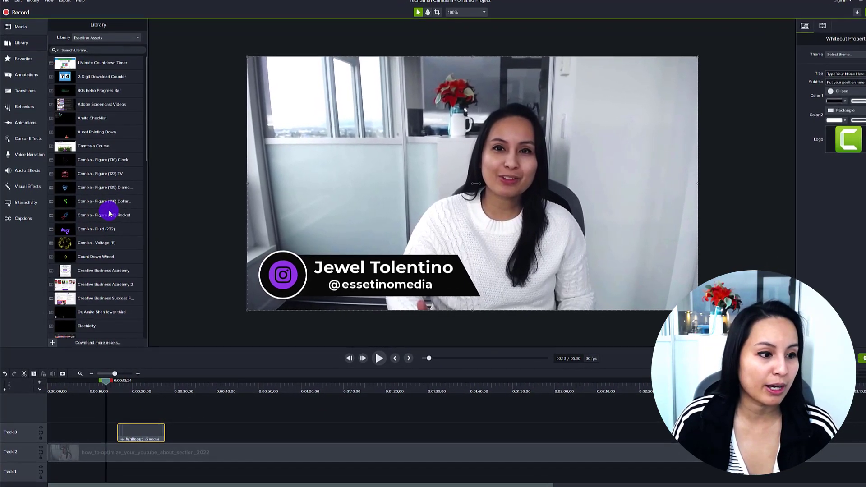
scroll(110, 210, down, 7)
scroll(111, 208, up, 1)
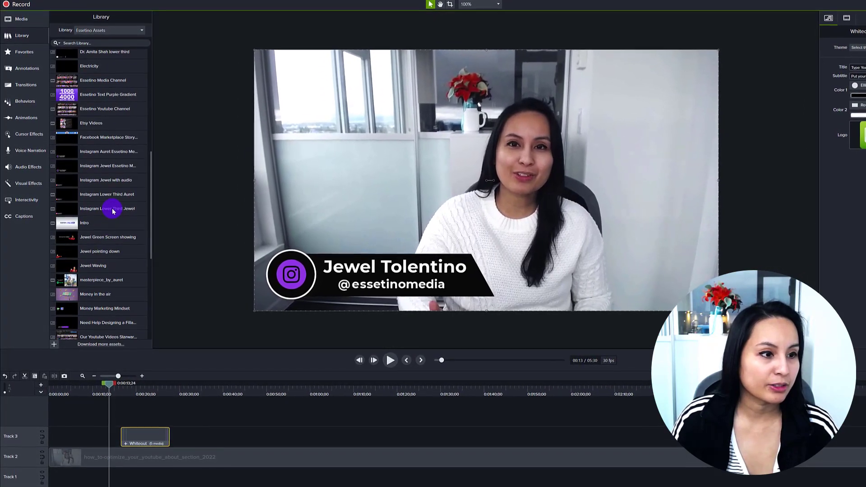
drag(90, 167, 216, 447)
Step: Scrub the timeline across the two lower thirds to compare the custom Instagram design with the Whiteout template
mouse_move(224, 400)
mouse_down()
mouse_move(270, 400)
mouse_move(240, 401)
mouse_move(238, 409)
mouse_up()
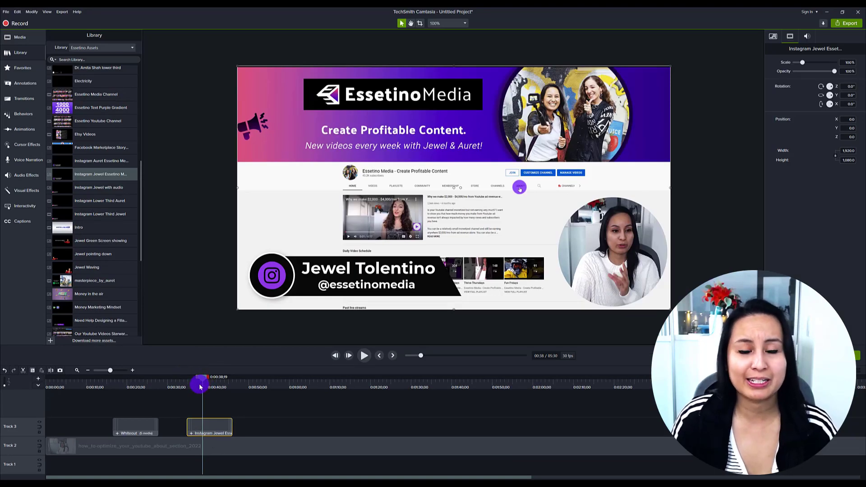
drag(201, 386, 139, 387)
click(199, 384)
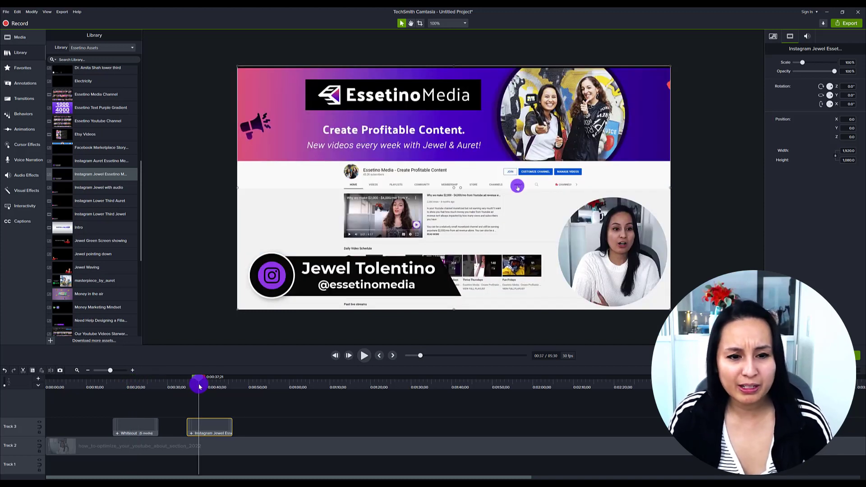
drag(200, 383, 208, 380)
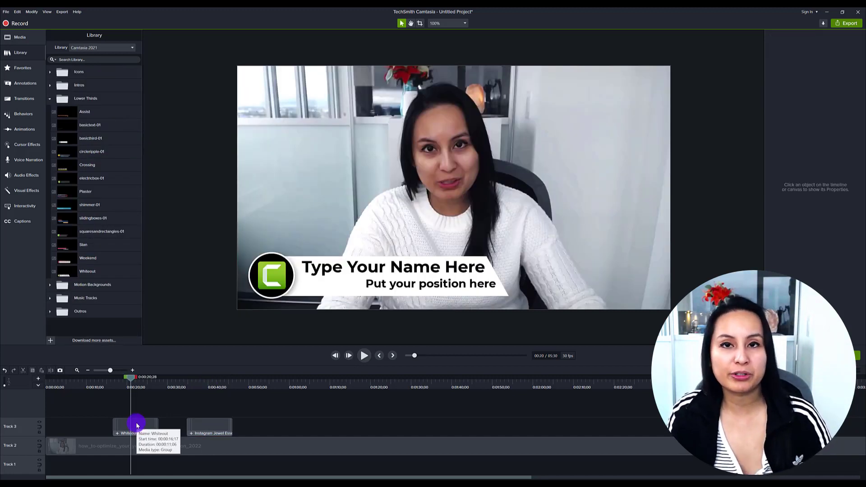
click(137, 422)
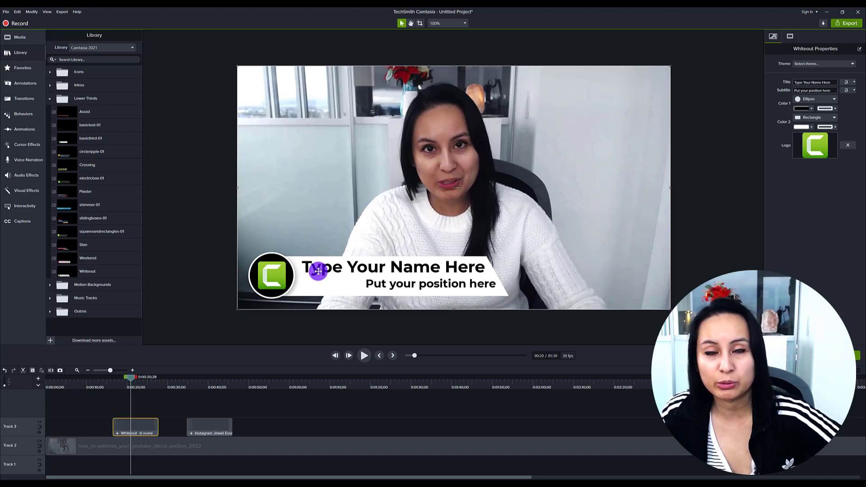
click(805, 82)
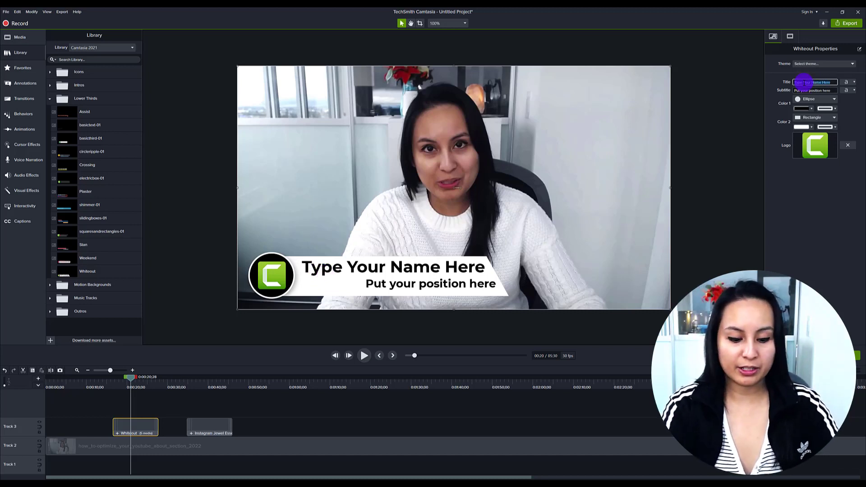
key(BackSpace)
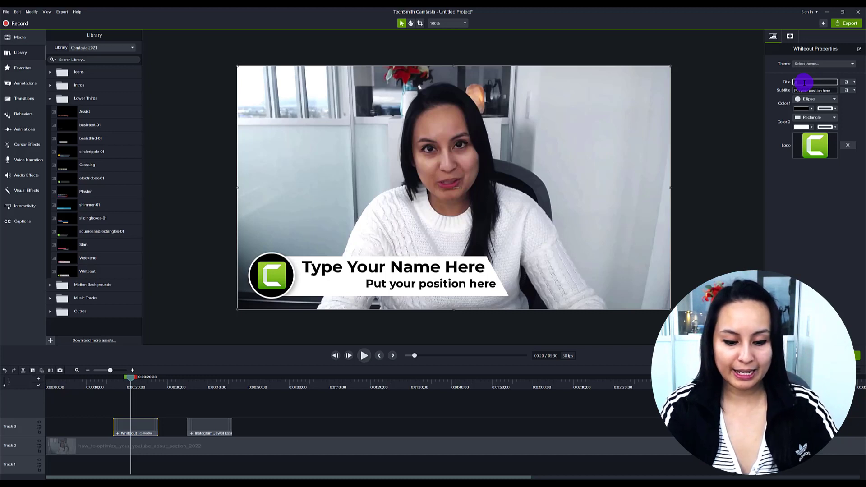
text(Jewel Tolentino)
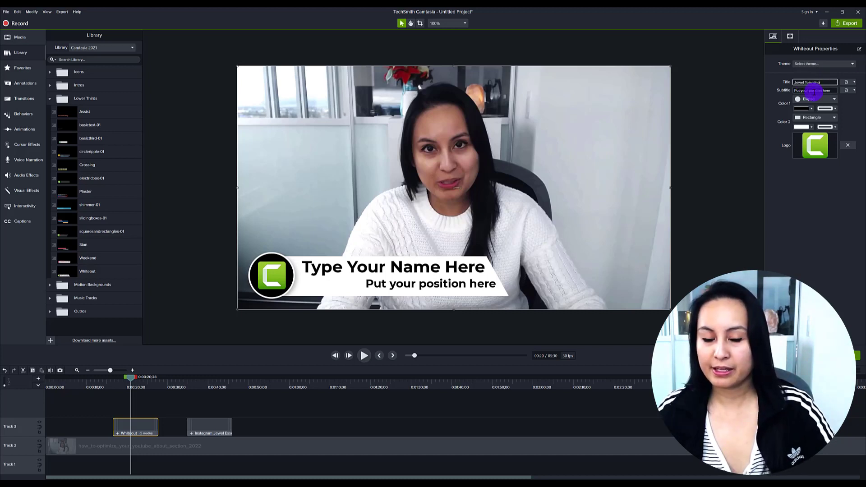
click(815, 91)
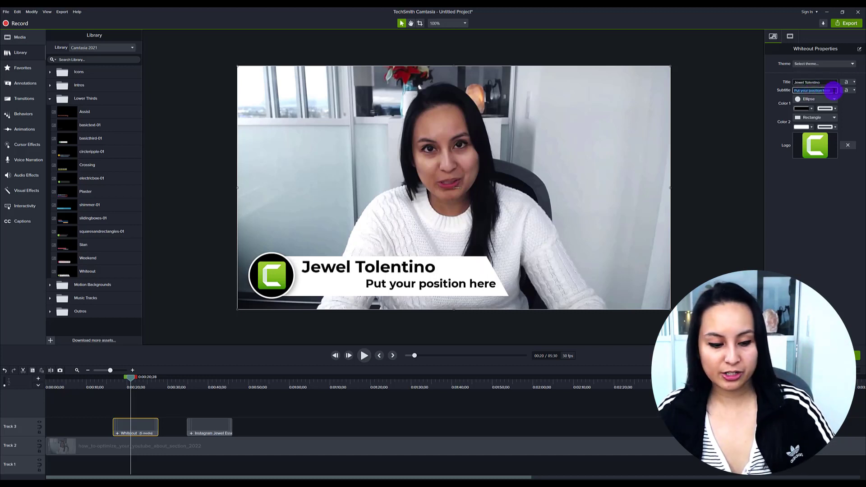
key(BackSpace)
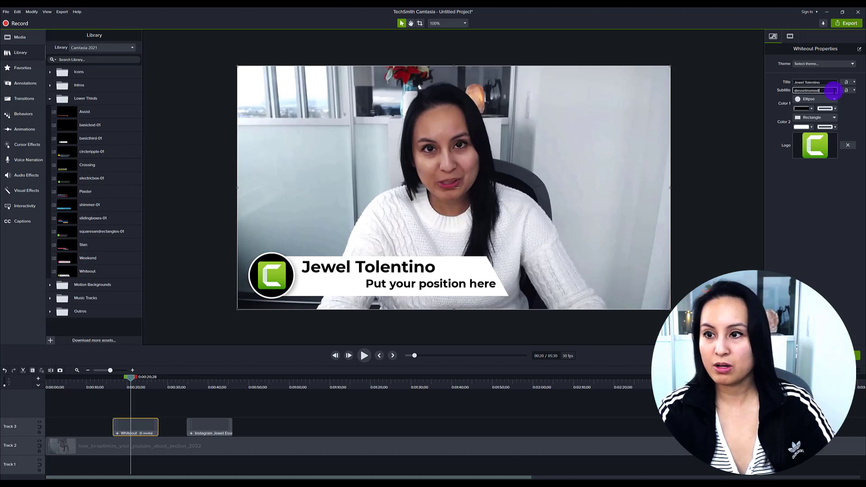
click(209, 394)
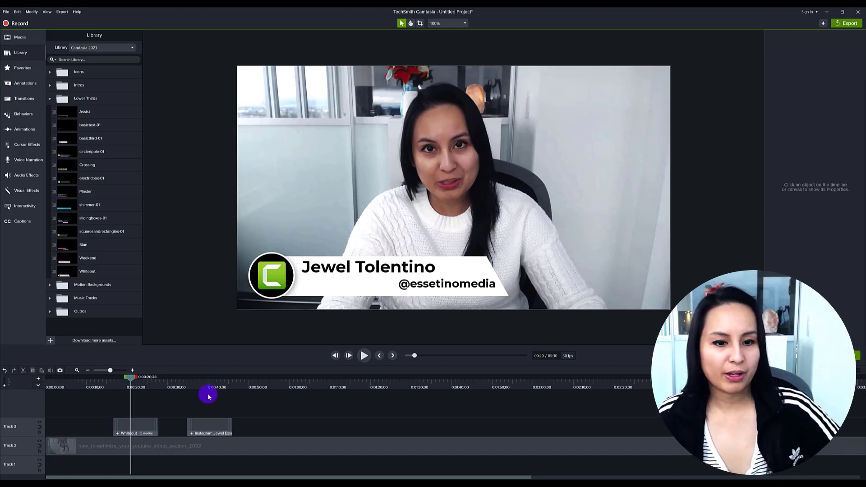
Step: Reselect the Whiteout clip and view the finished Instagram lower third at about 0:39 for reference
click(144, 420)
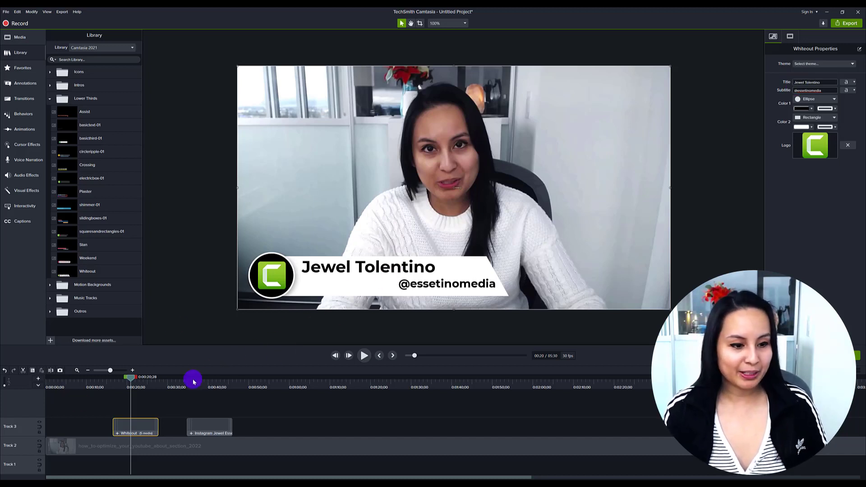
click(204, 382)
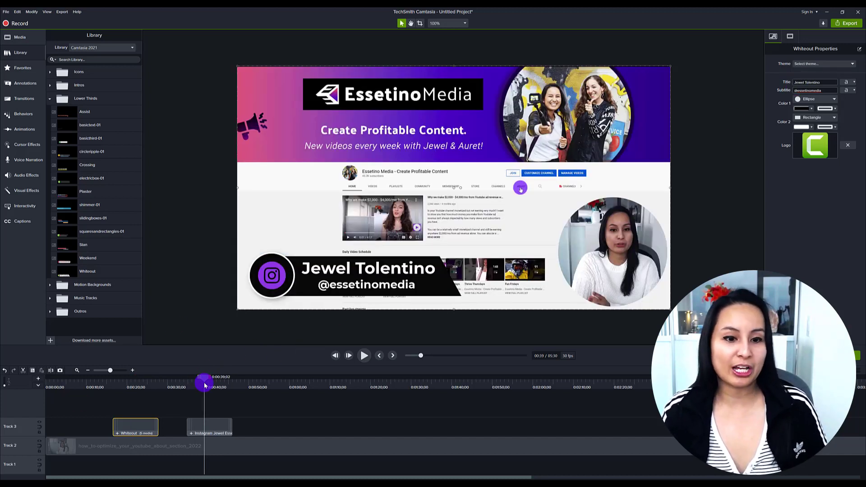
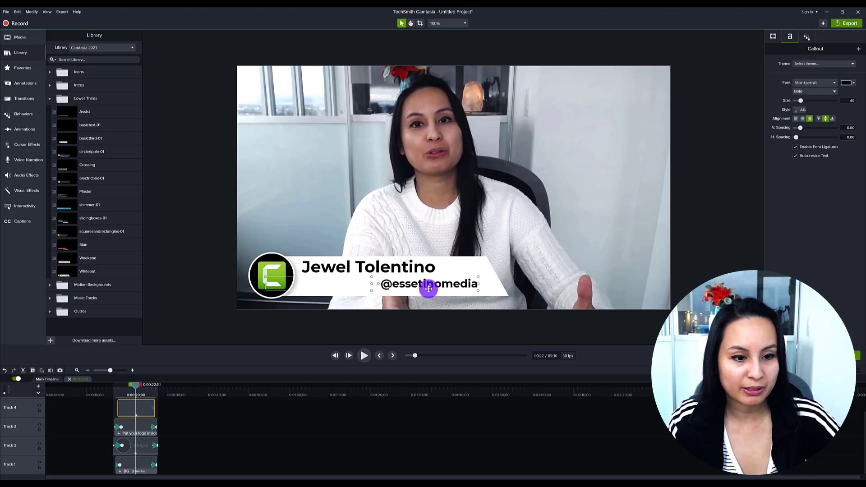
key(Left)
key(Left)
key(Left)
key(Left)
key(Left)
key(Left)
key(Left)
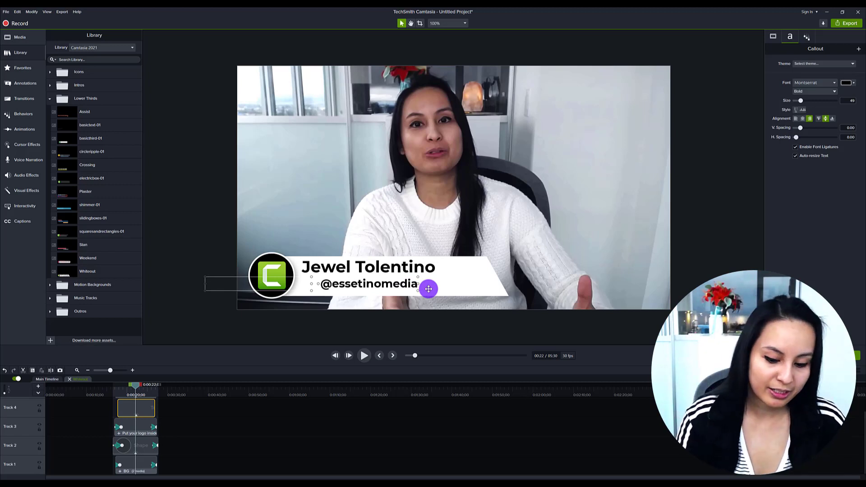
key(Right)
key(Right)
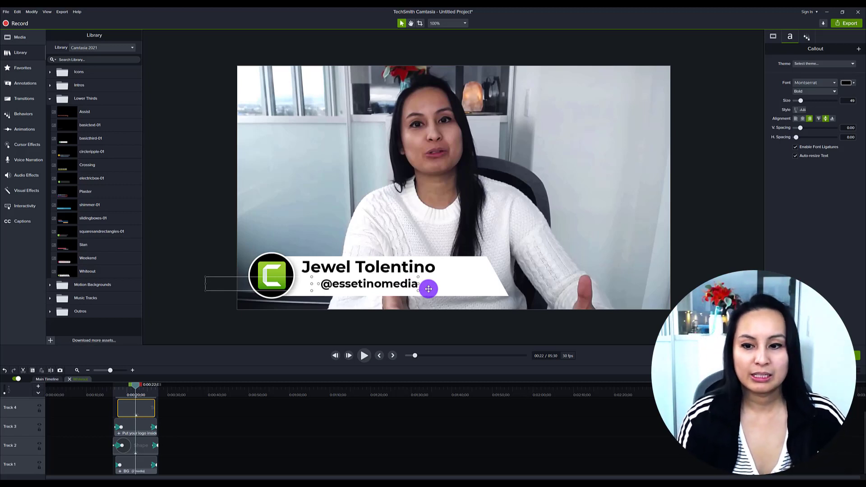
click(293, 328)
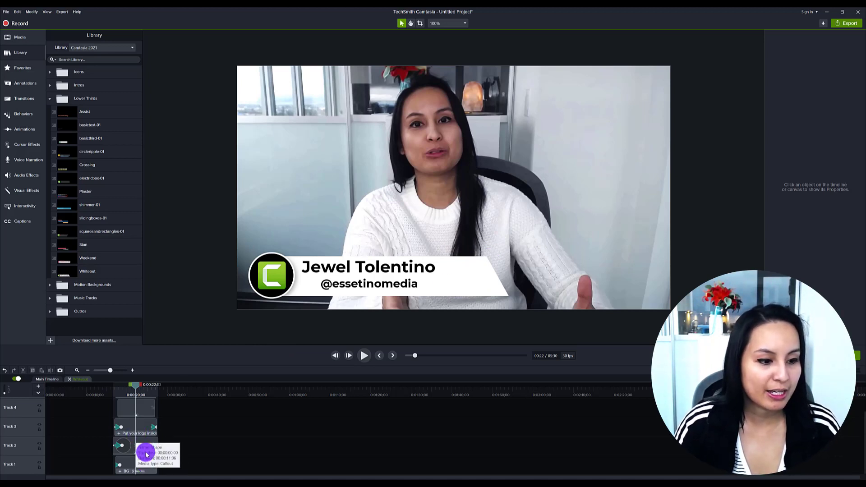
Step: Select the logo group, the circle shape and the BG group in turn to identify the lower third's parts
scroll(144, 454, up, 1)
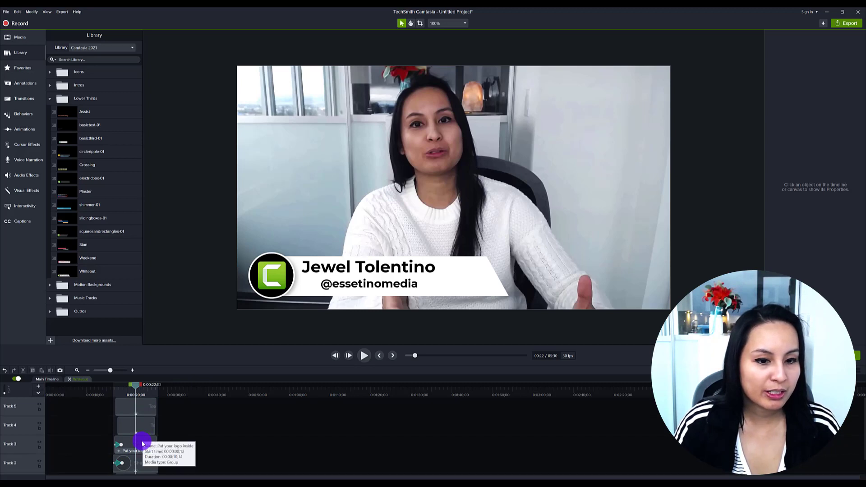
click(142, 444)
scroll(142, 444, down, 1)
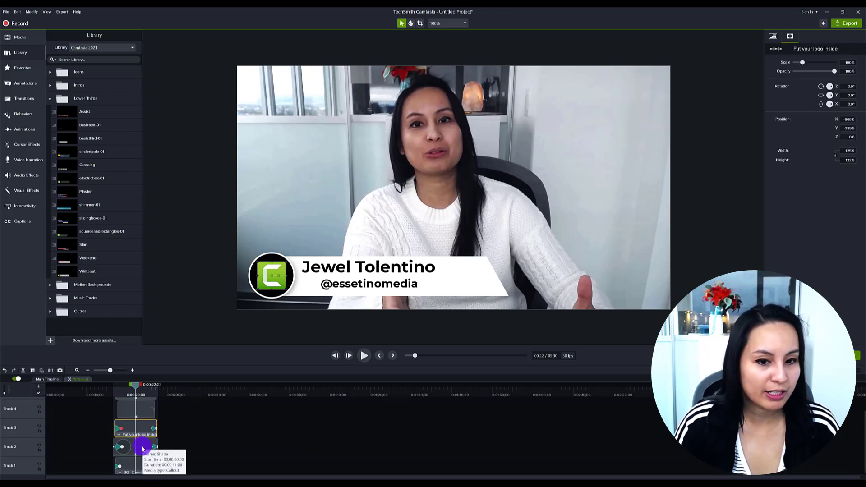
click(142, 447)
click(142, 466)
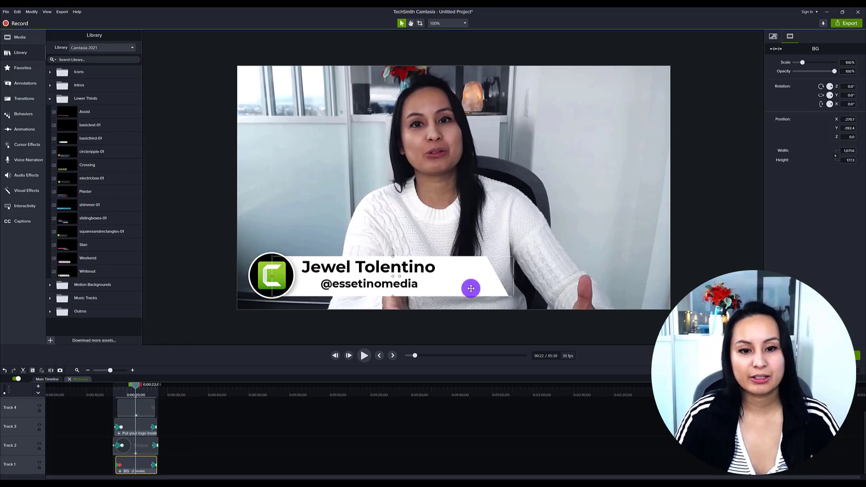
Step: Open the BG group and shorten its white rectangle from the right end so it stops just past the presenter's name
click(120, 473)
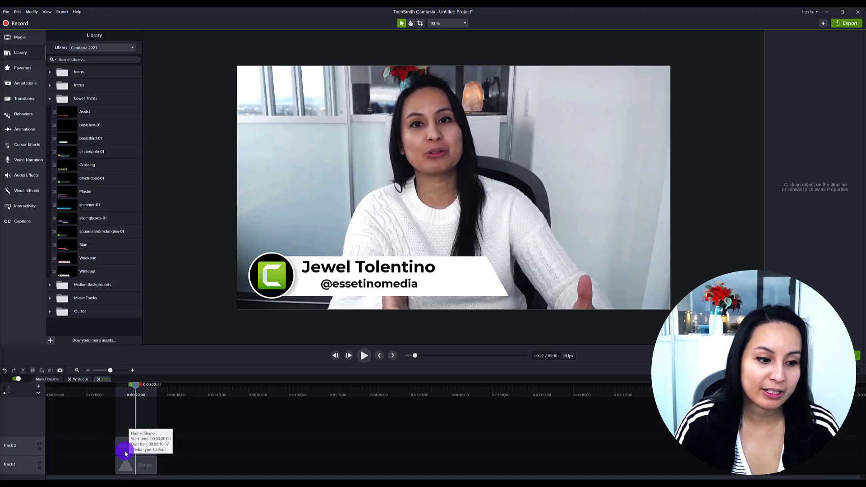
click(132, 462)
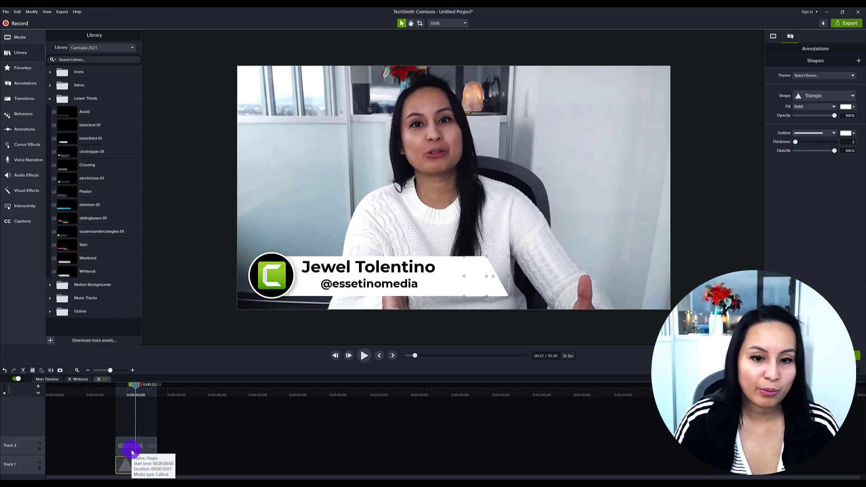
click(132, 444)
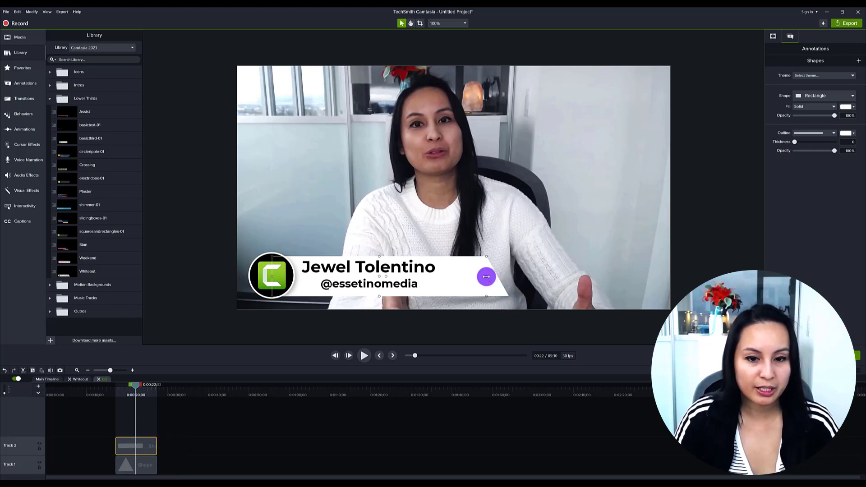
drag(486, 277, 452, 277)
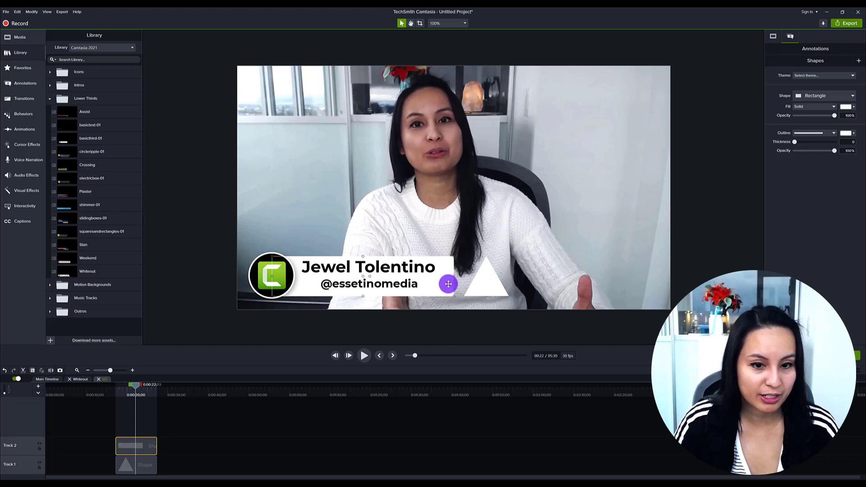
Step: Nudge the triangle left until it joins the shortened rectangle's end and forms the slanted edge
click(132, 469)
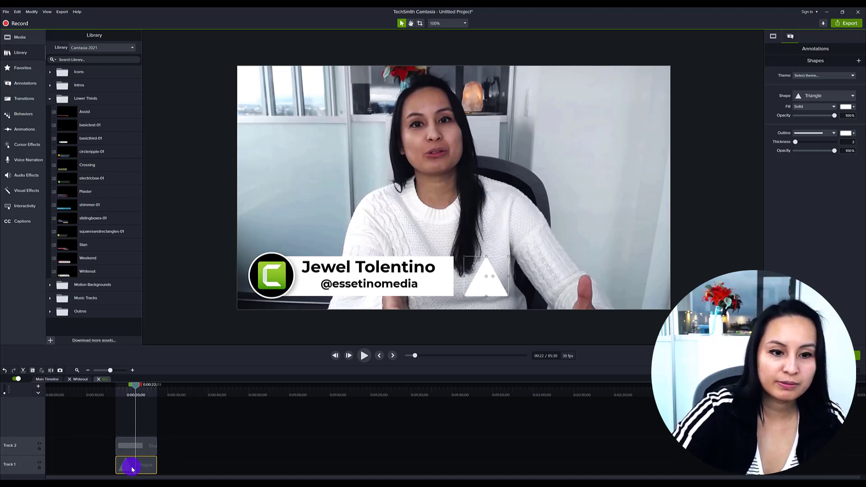
key(Left)
key(Left)
key(Left)
key(Left)
key(Left)
key(Left)
key(Left)
key(Left)
key(Left)
key(Left)
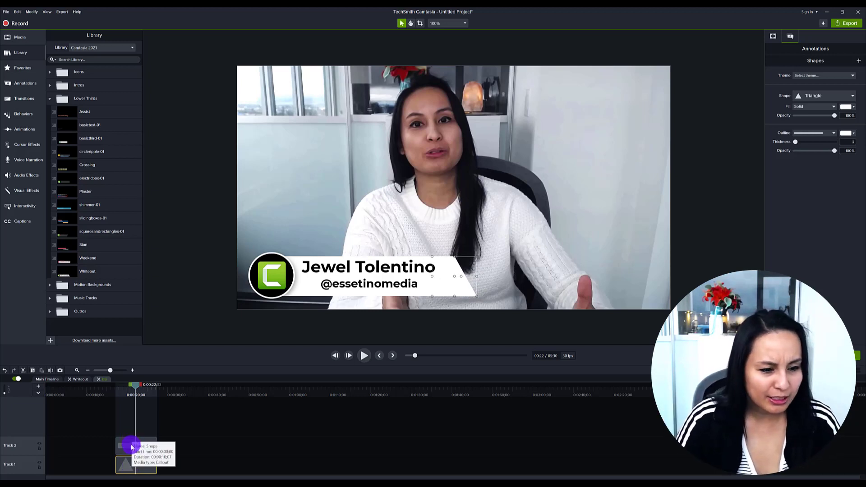
Step: Shorten the rectangle slightly more and nudge the triangle left again to meet its end
click(132, 445)
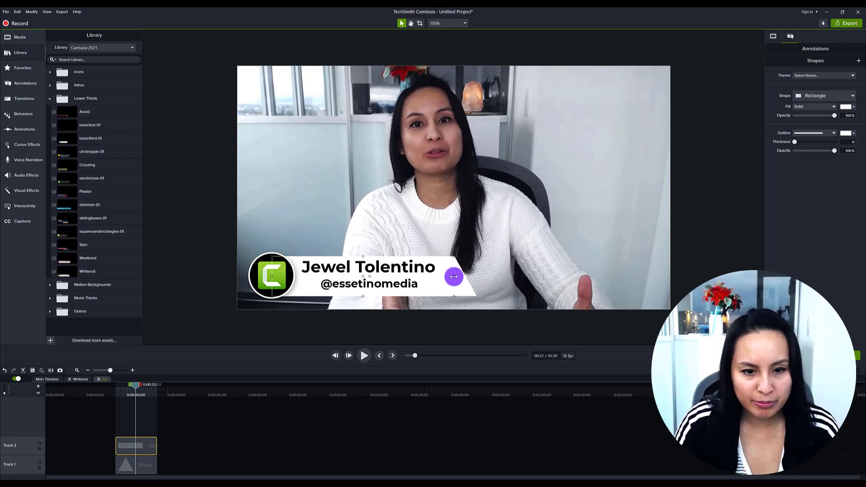
drag(454, 277, 450, 277)
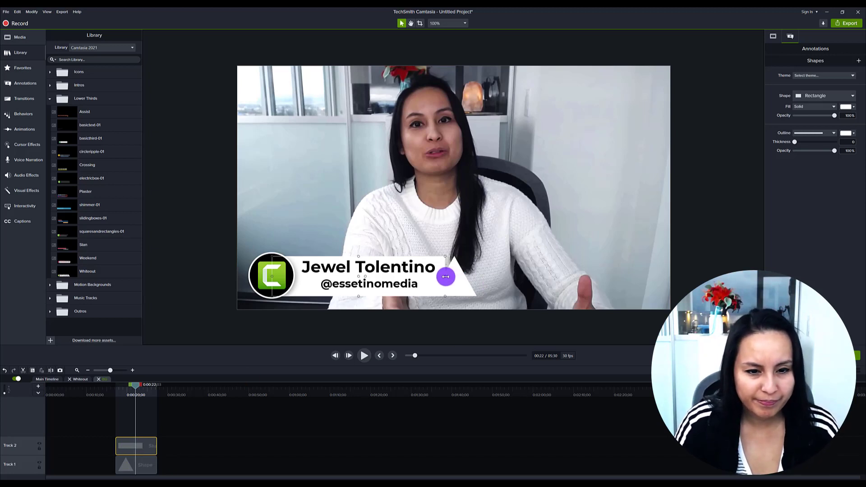
click(131, 466)
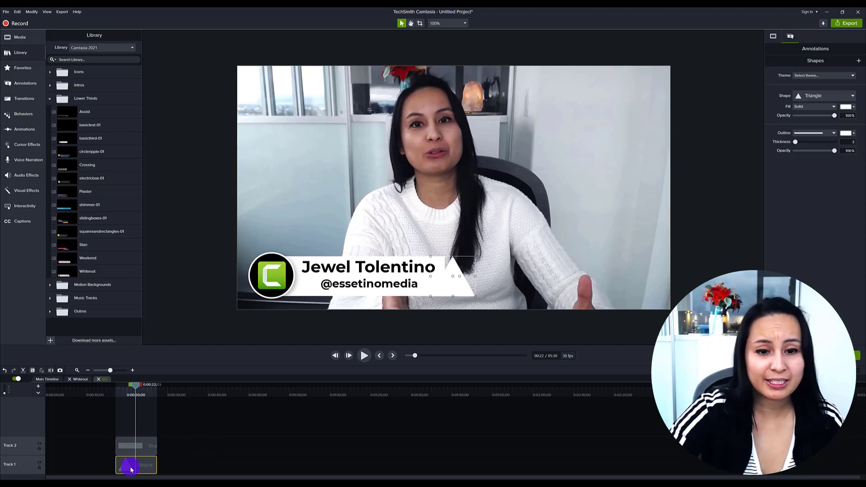
key(Left)
key(Left)
key(Left)
key(Left)
key(Left)
key(Left)
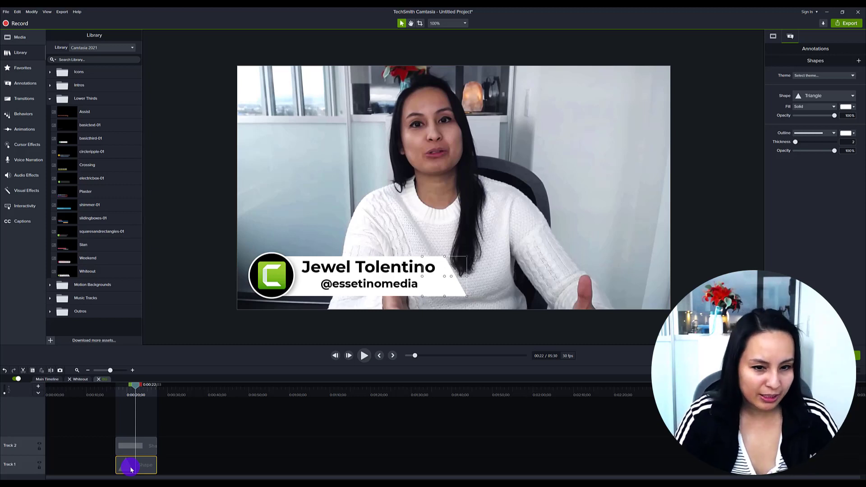
Step: Fine-tune the rectangle's length and the triangle's position for a tighter fit around the name, then deselect the shapes
click(140, 446)
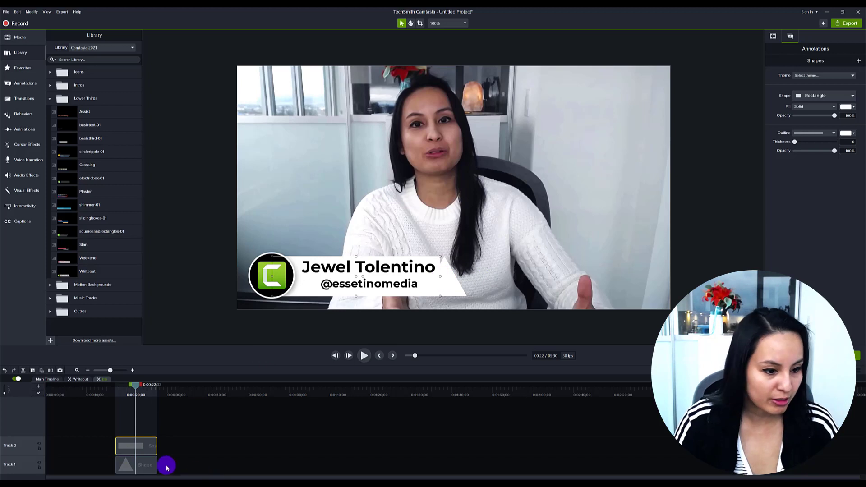
click(134, 467)
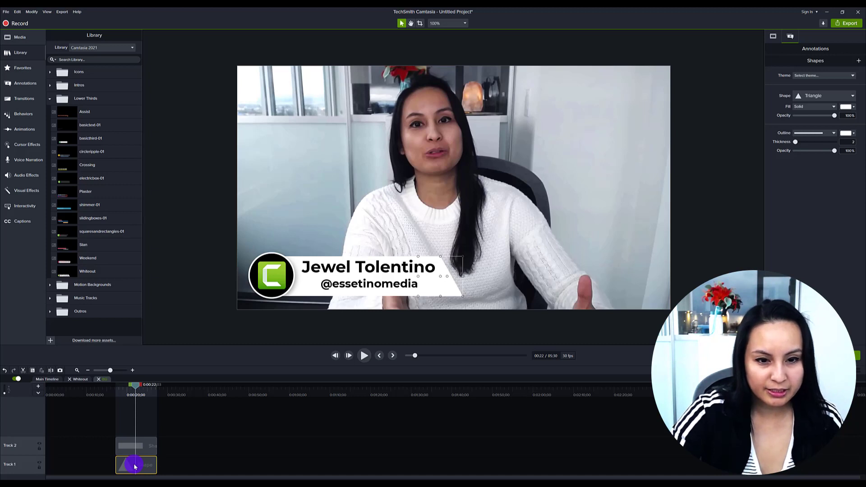
click(260, 333)
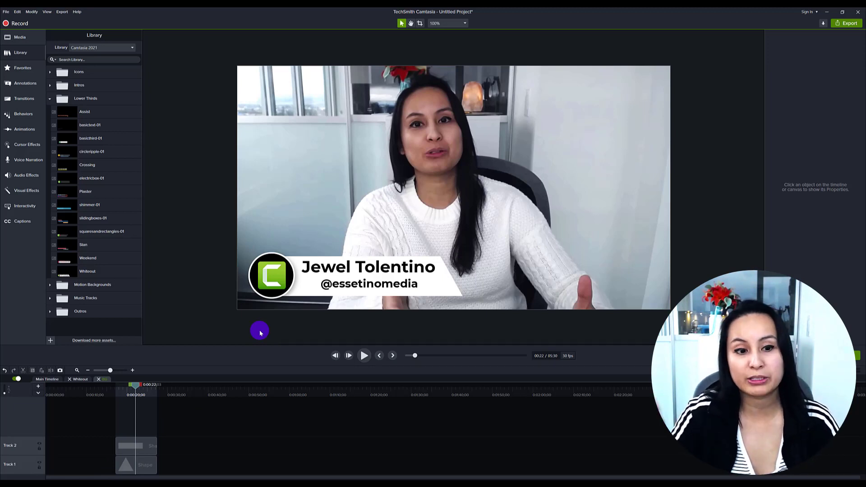
Step: Return to the main timeline and compare the Whiteout bar's length with the finished Instagram lower third at about 0:40
click(42, 380)
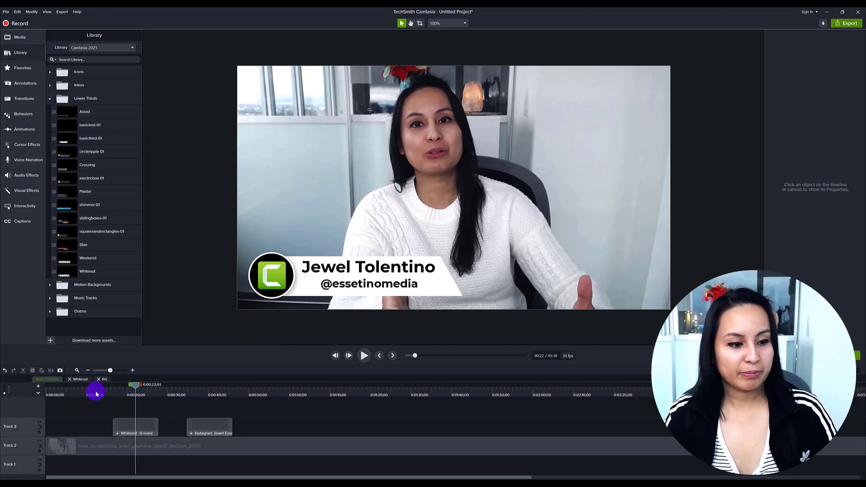
click(210, 387)
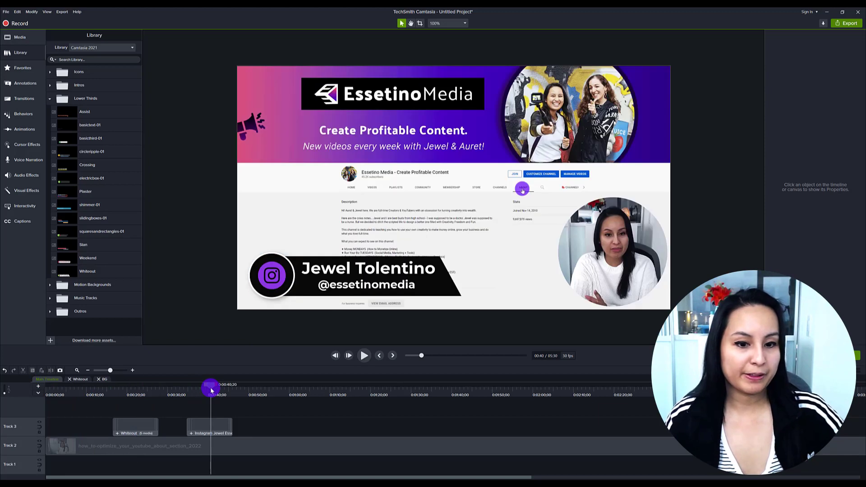
click(130, 395)
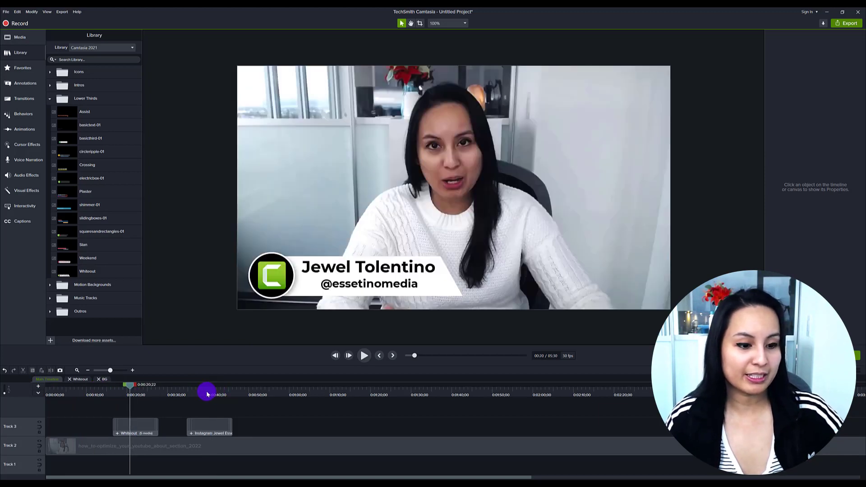
click(207, 391)
click(124, 389)
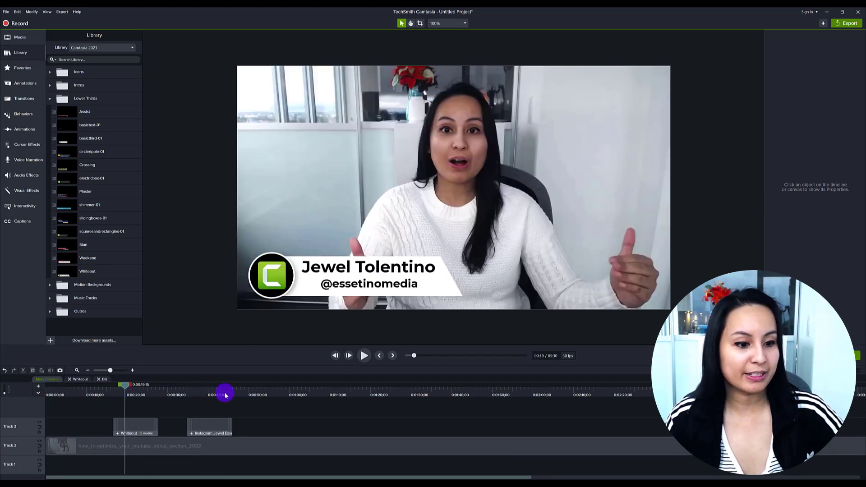
click(205, 396)
Step: Select the Whiteout clip on the main timeline and close the open BG and Whiteout group views
click(131, 426)
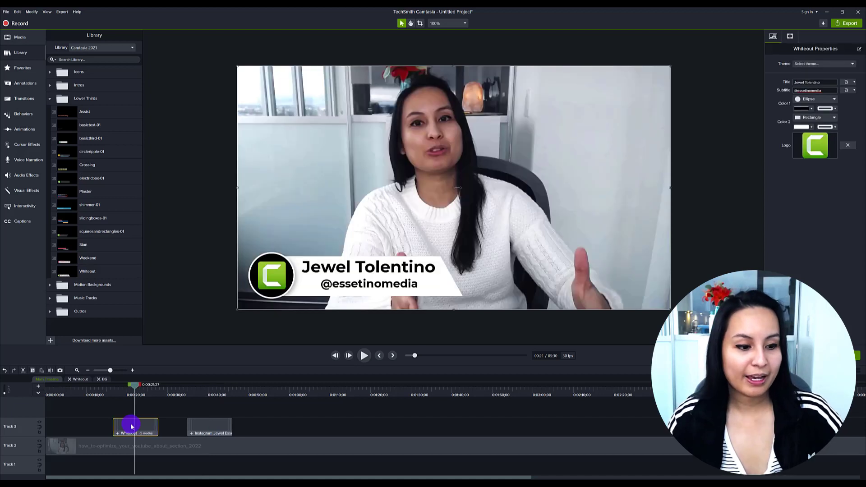
click(99, 380)
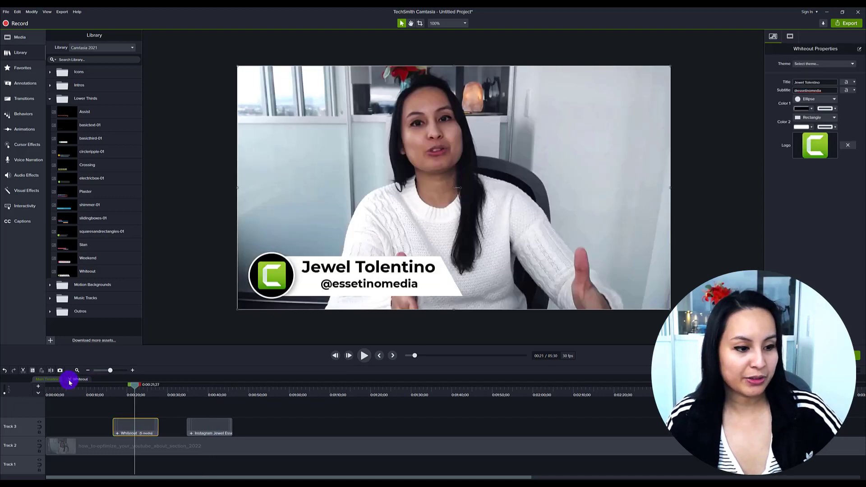
click(70, 380)
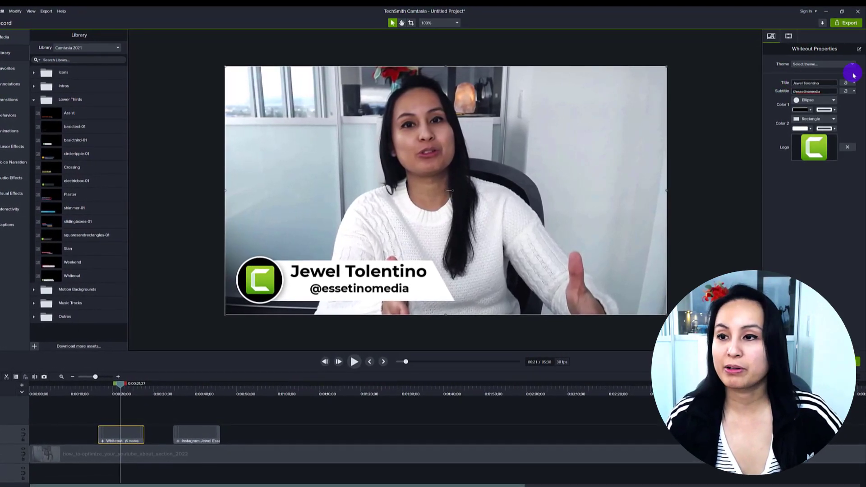
Step: Change the Whiteout title's font color to white
click(855, 82)
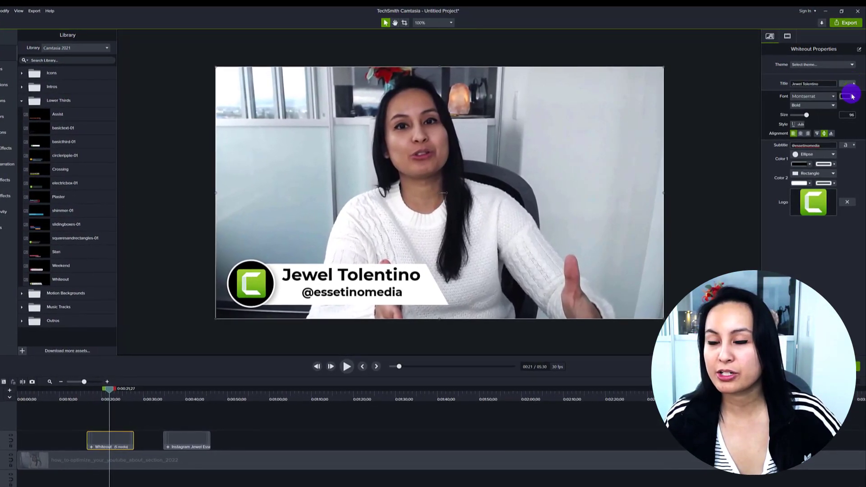
click(854, 96)
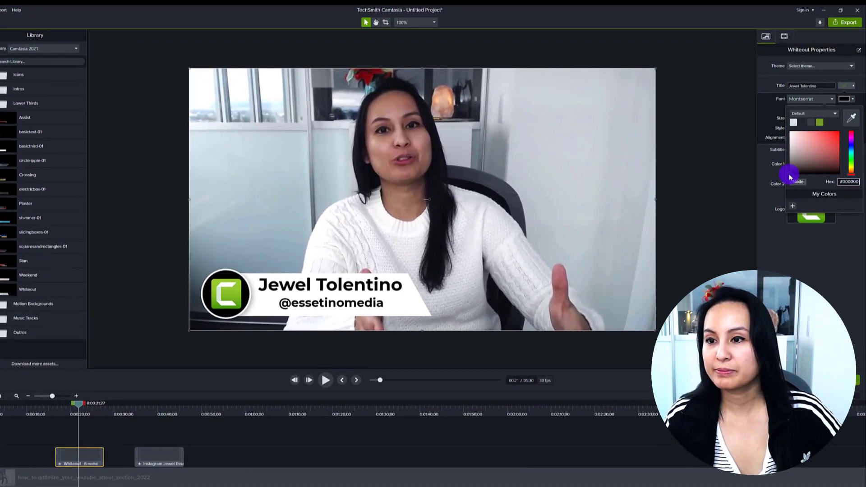
drag(793, 135, 782, 129)
click(713, 202)
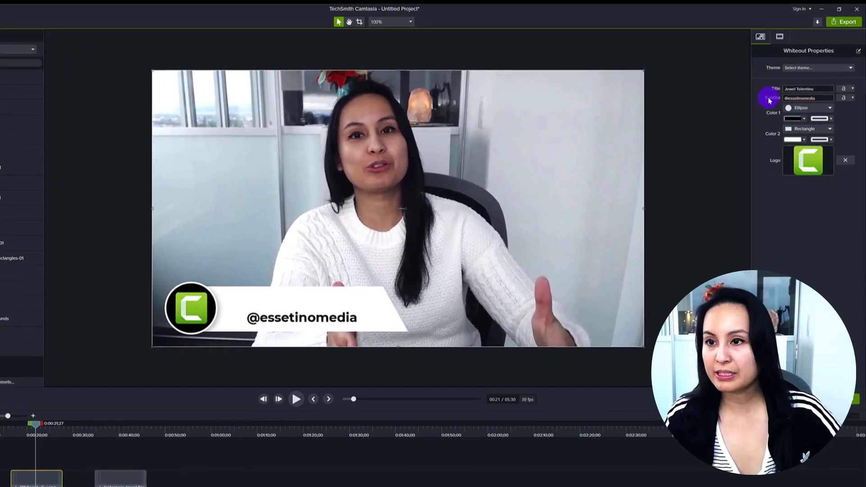
click(854, 101)
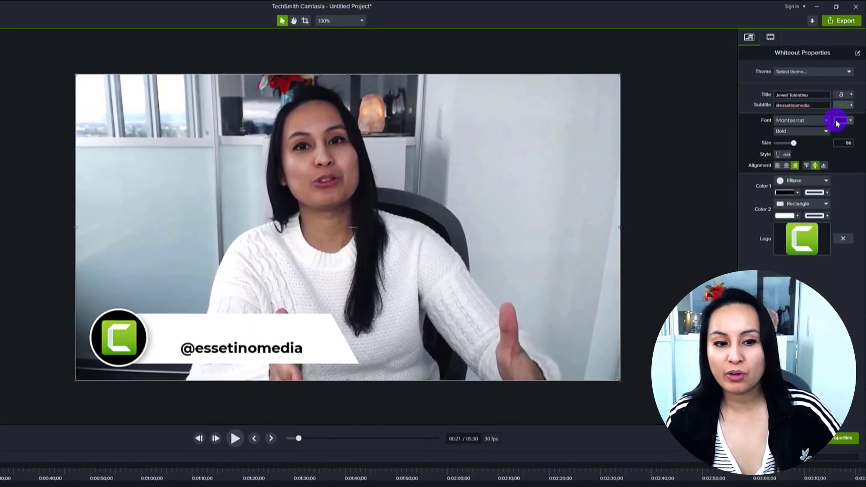
click(838, 123)
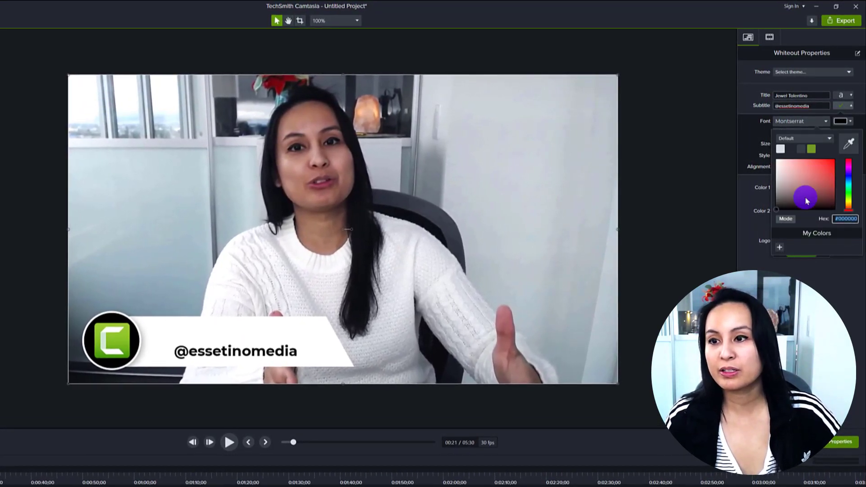
drag(776, 213, 779, 166)
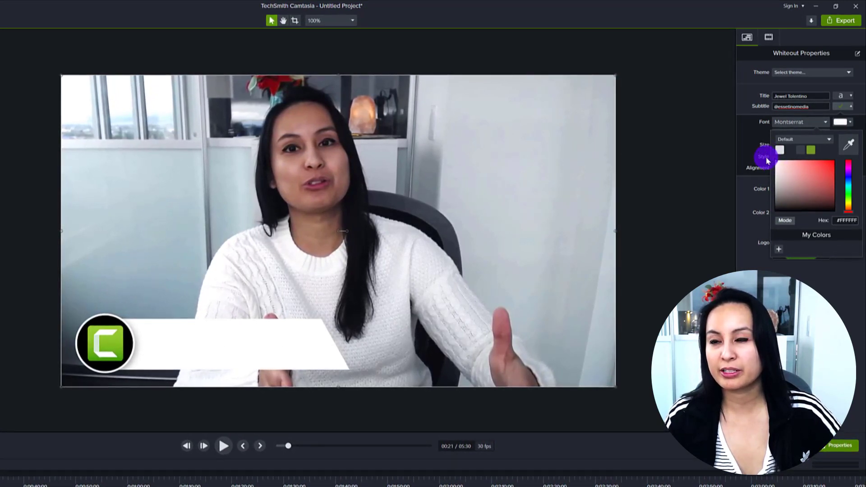
click(631, 273)
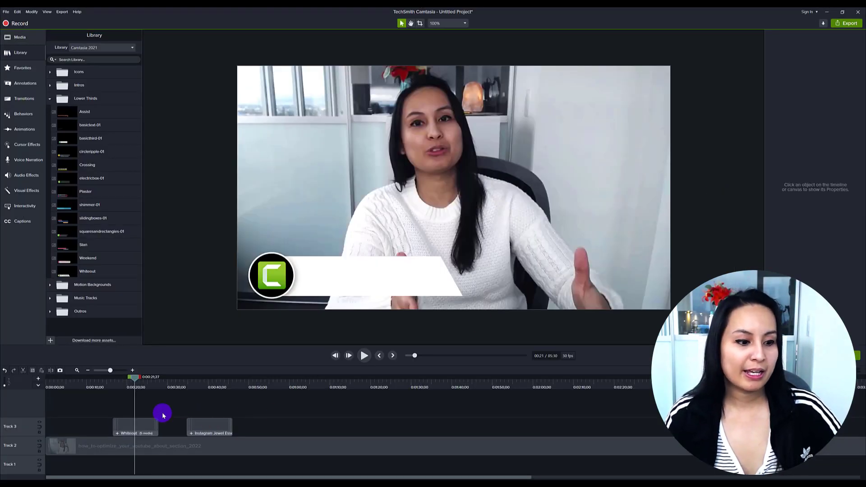
Step: Reselect the Whiteout clip, change its Color 2 rectangle fill to black, and check the bar at about 0:20
click(143, 425)
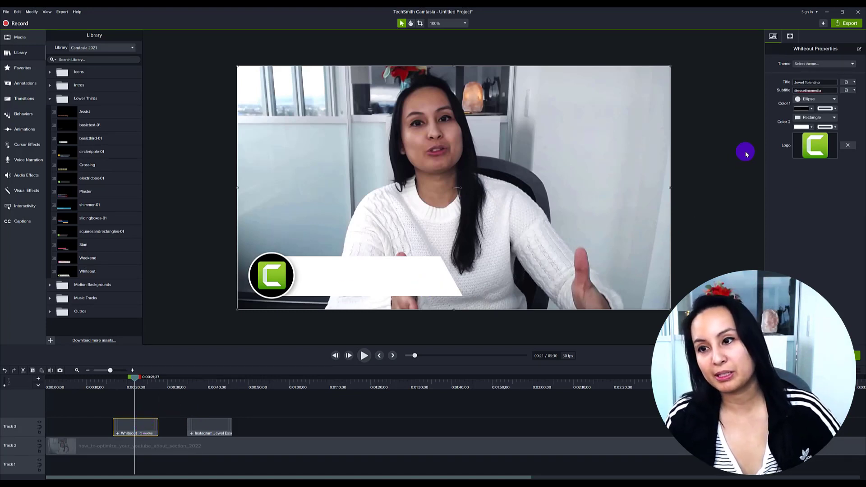
click(811, 128)
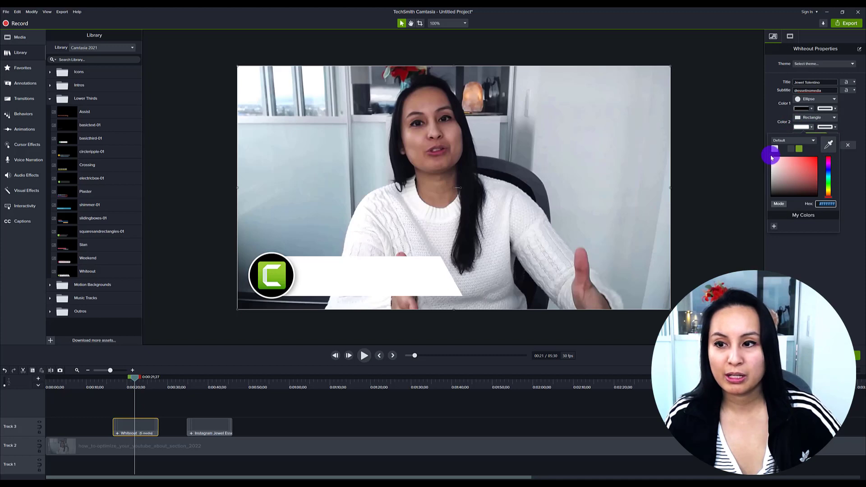
click(775, 194)
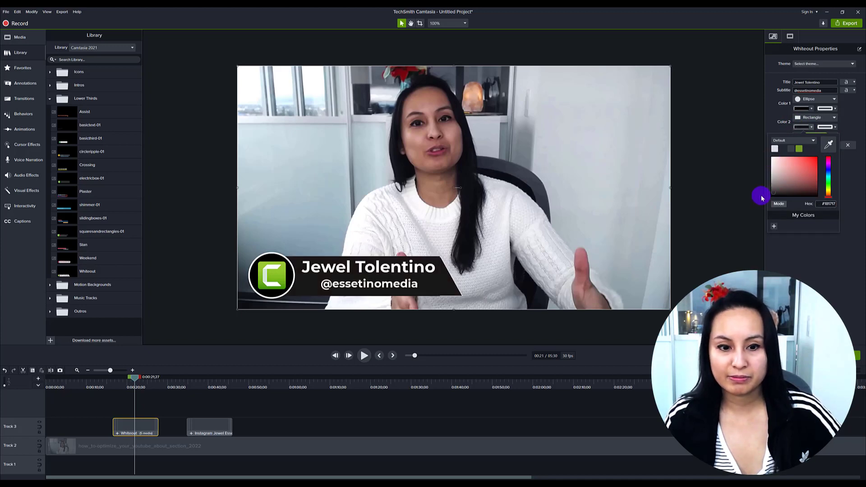
click(242, 413)
mouse_move(126, 379)
mouse_down()
mouse_move(145, 380)
mouse_move(131, 383)
mouse_up()
click(606, 253)
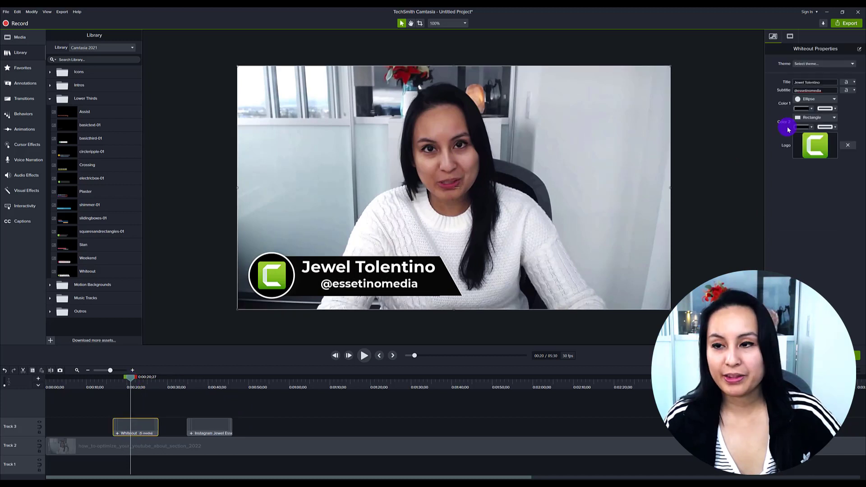
Step: Set the Color 2 rectangle outline to black (#000000) and compare with the finished Instagram lower third at about 0:40
click(836, 127)
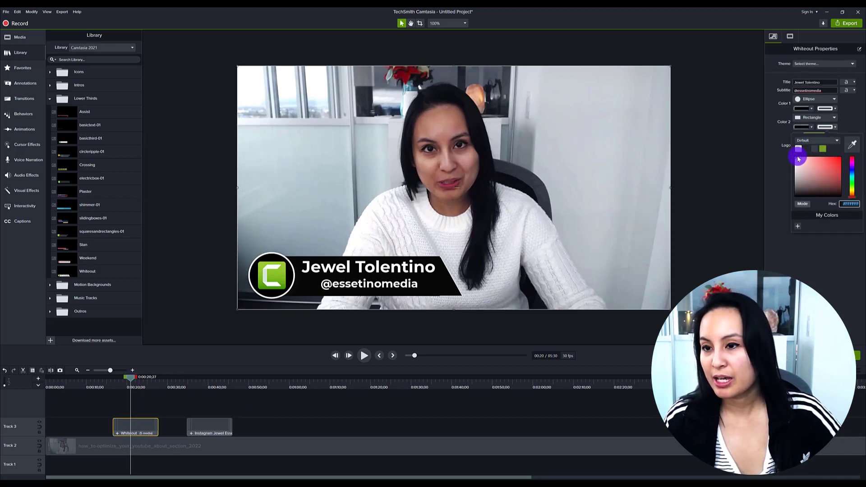
drag(796, 157, 791, 199)
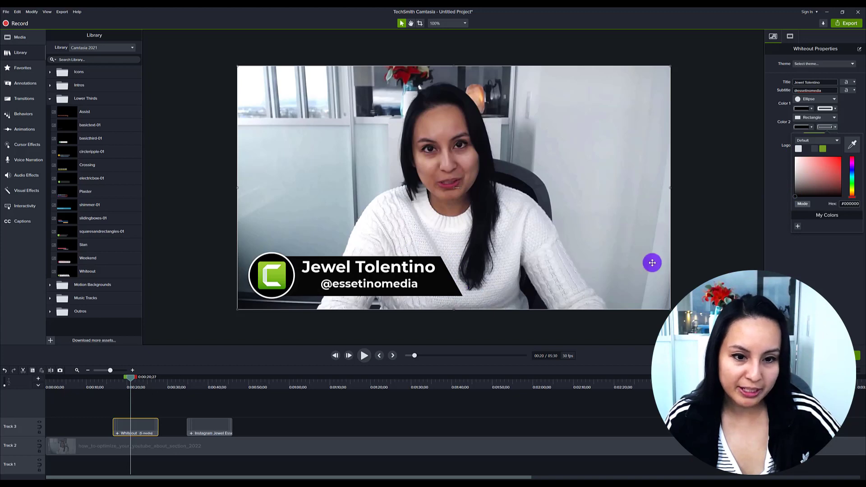
click(718, 248)
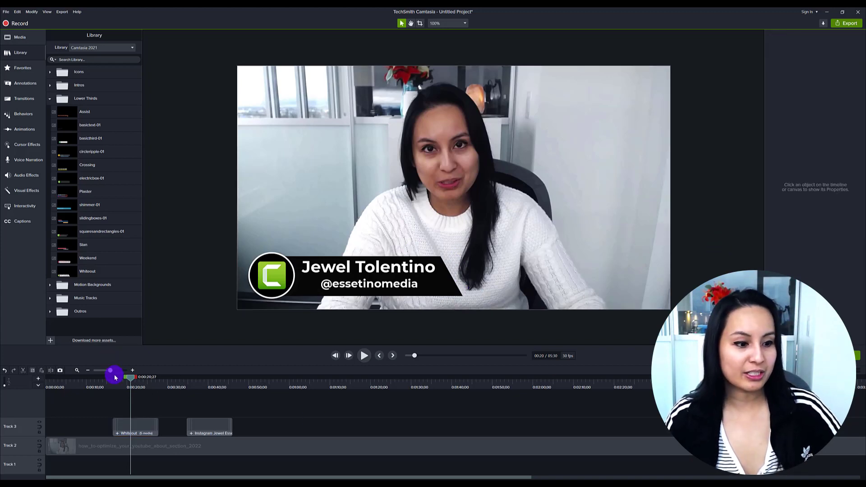
drag(117, 379, 199, 376)
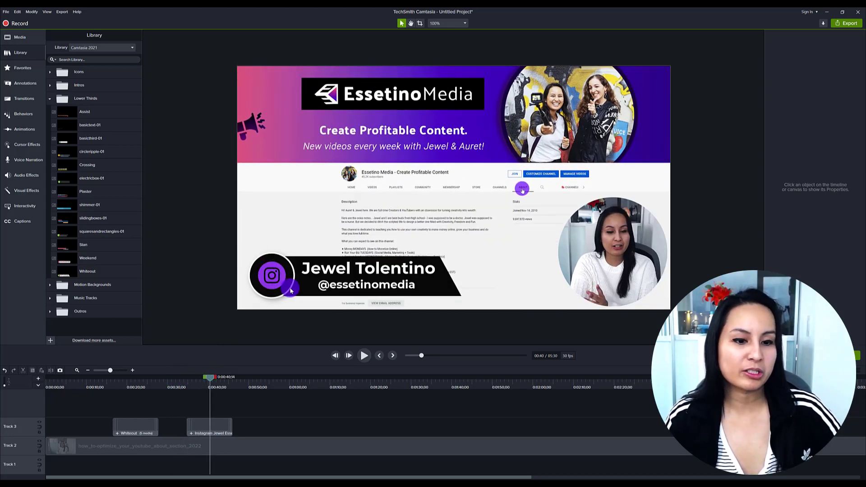
Step: Open the Add to Library dialog for the Whiteout clip, review its name and destination library options, and close it without saving
drag(190, 387, 210, 375)
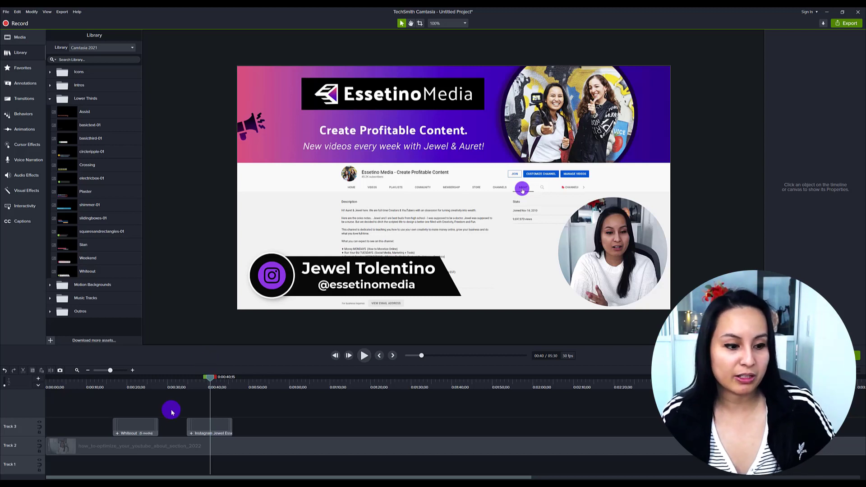
click(131, 427)
right_click(131, 427)
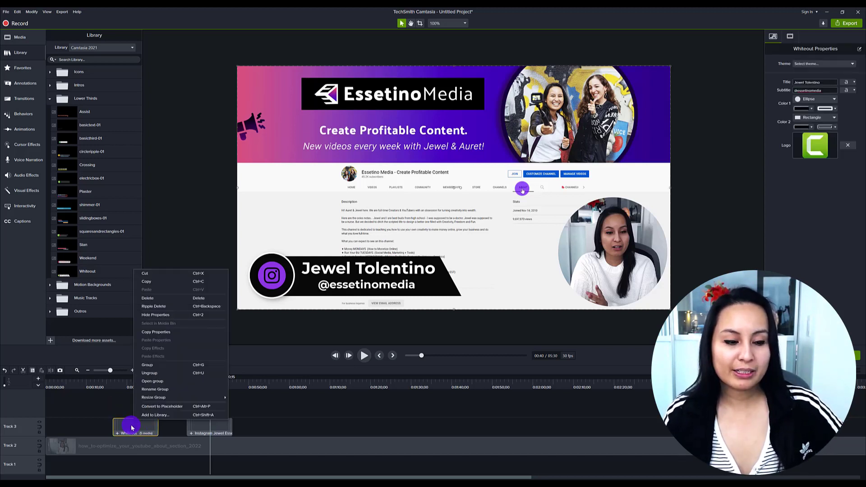
click(155, 414)
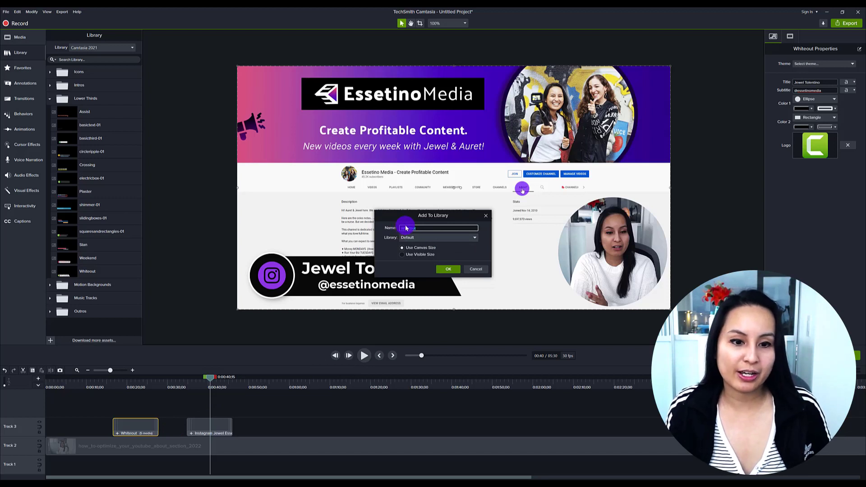
click(430, 238)
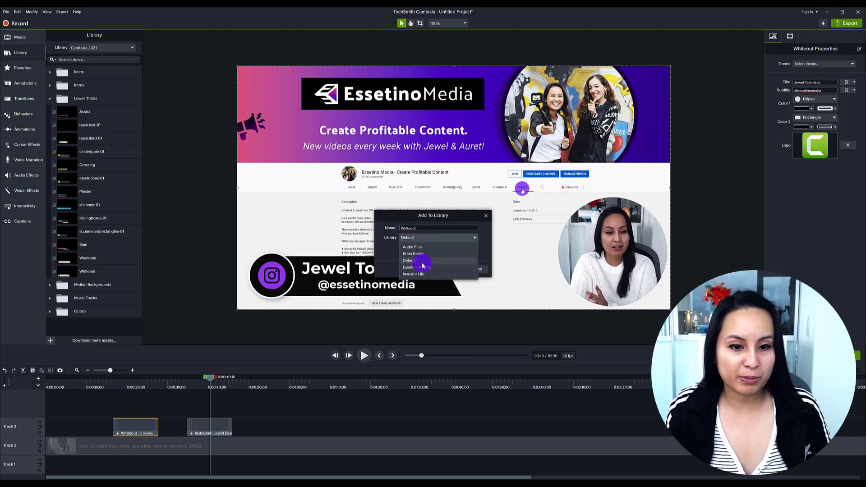
click(406, 218)
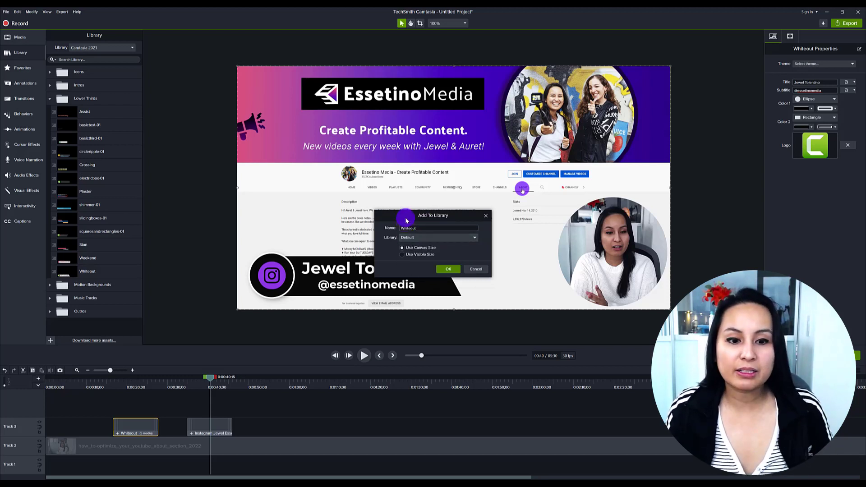
click(474, 269)
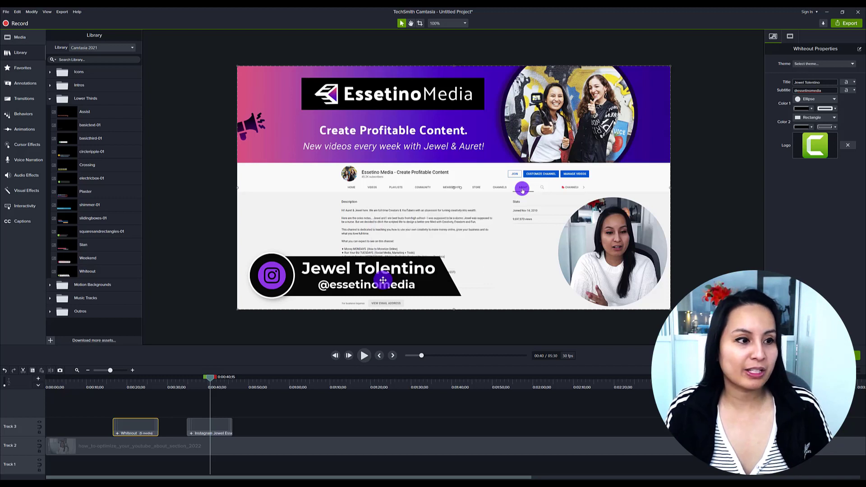
Step: Switch the asset library from Camtasia 2021 to the Essetino Assets user library
click(119, 49)
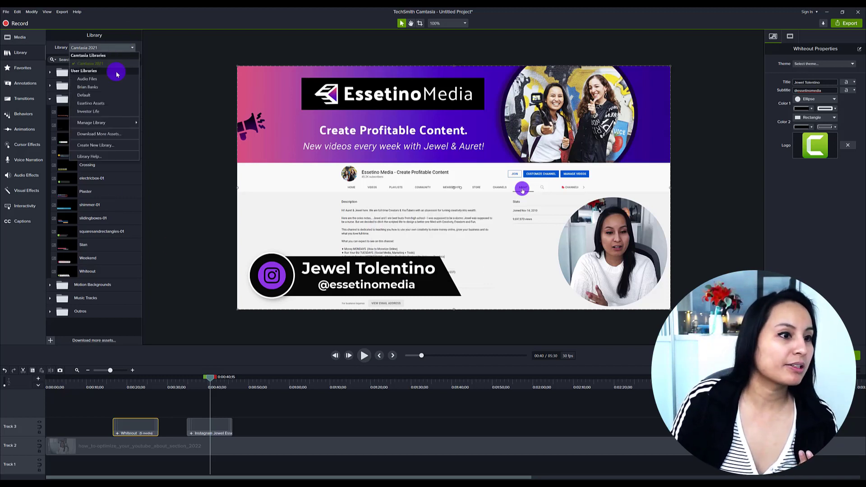
click(93, 103)
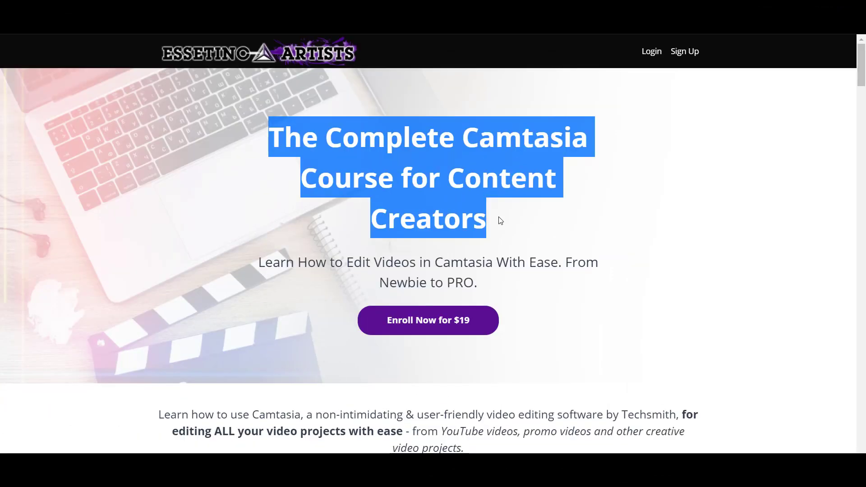
Step: Examine the web page of The Complete Camtasia Course for Content Creators, including its intro video, review and Course Curriculum lessons
click(544, 253)
scroll(530, 303, down, 1)
scroll(530, 304, down, 5)
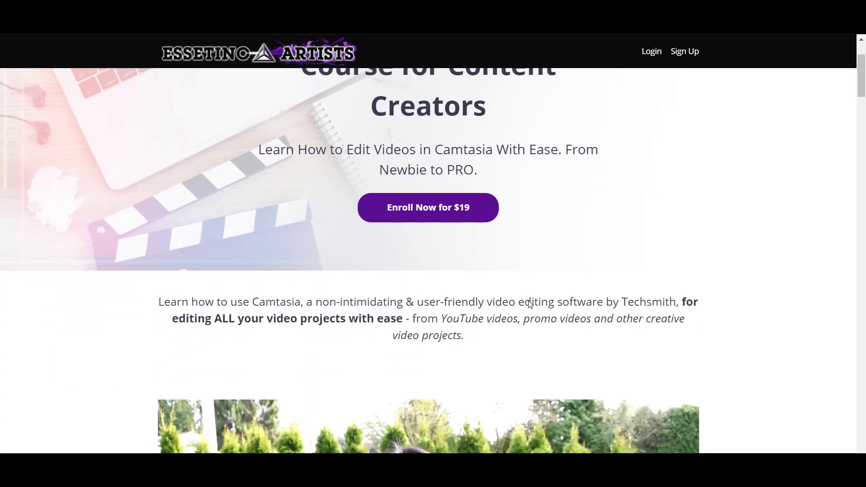
scroll(530, 305, down, 5)
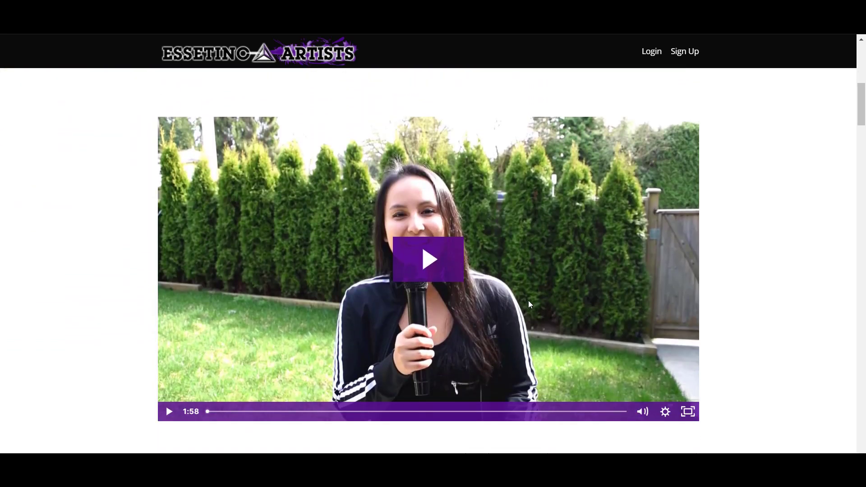
scroll(530, 305, down, 3)
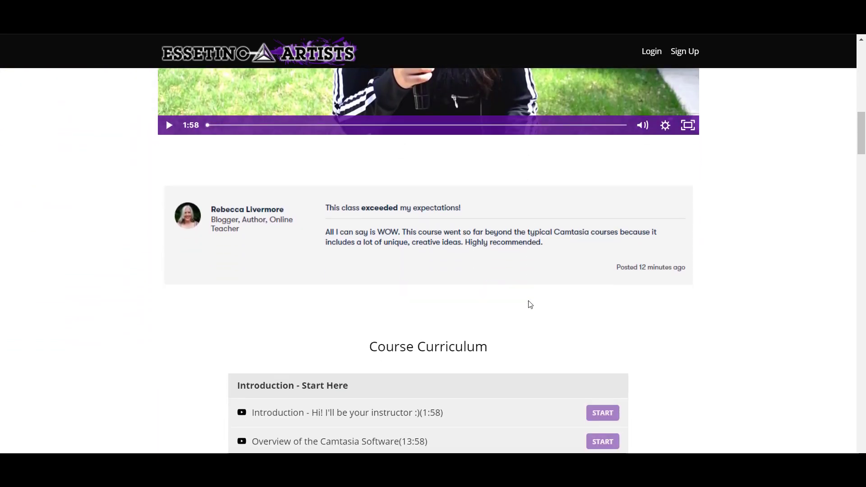
scroll(530, 306, down, 2)
scroll(530, 306, down, 5)
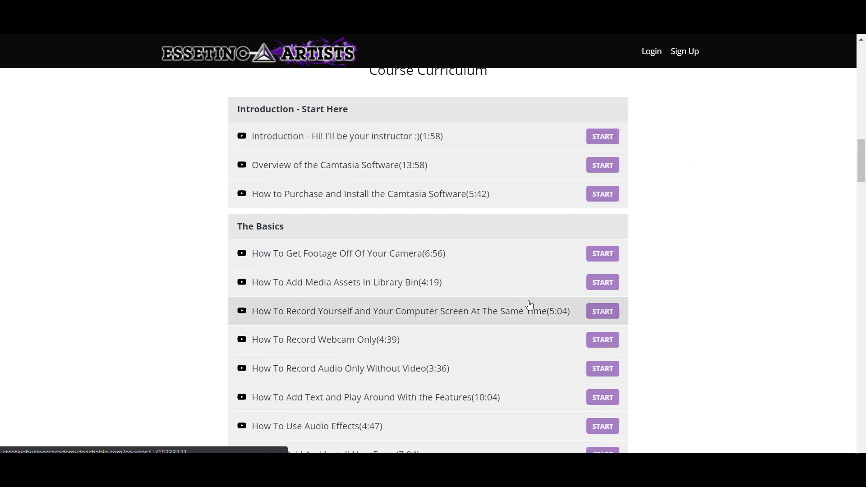
scroll(530, 305, down, 6)
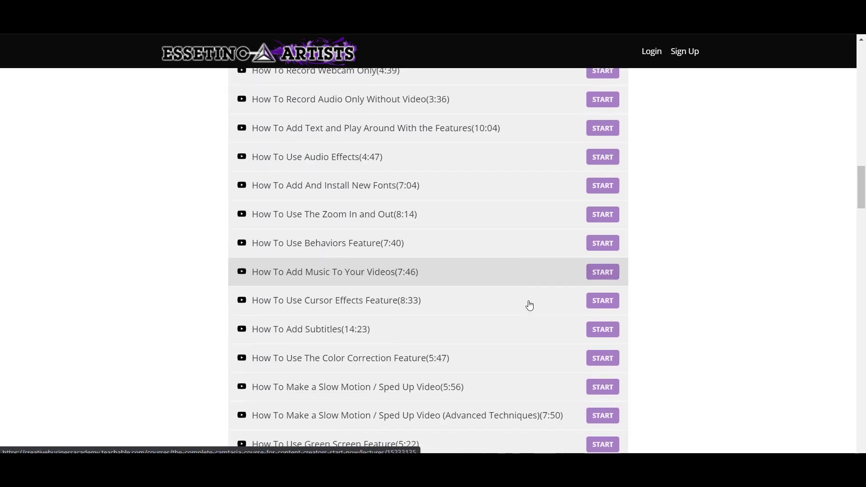
scroll(530, 306, down, 3)
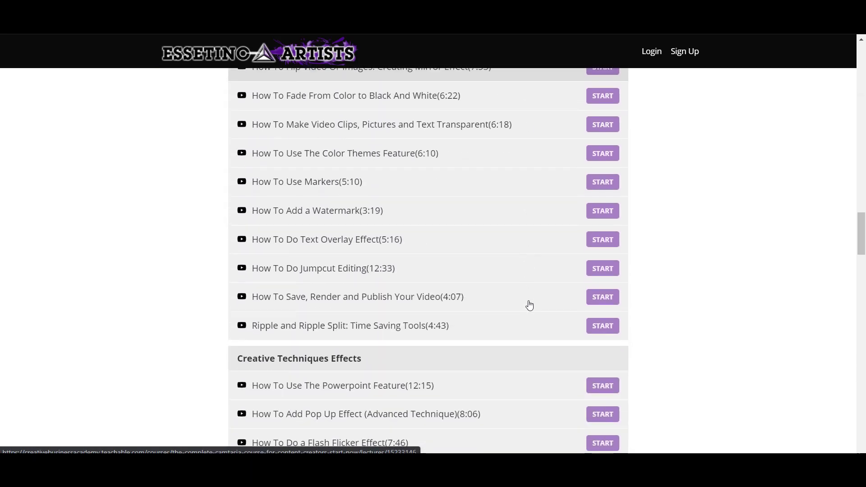
scroll(528, 303, down, 4)
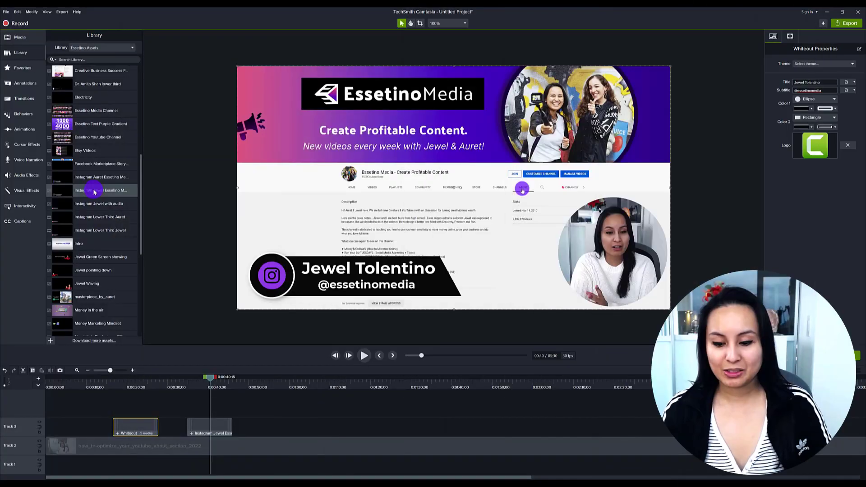